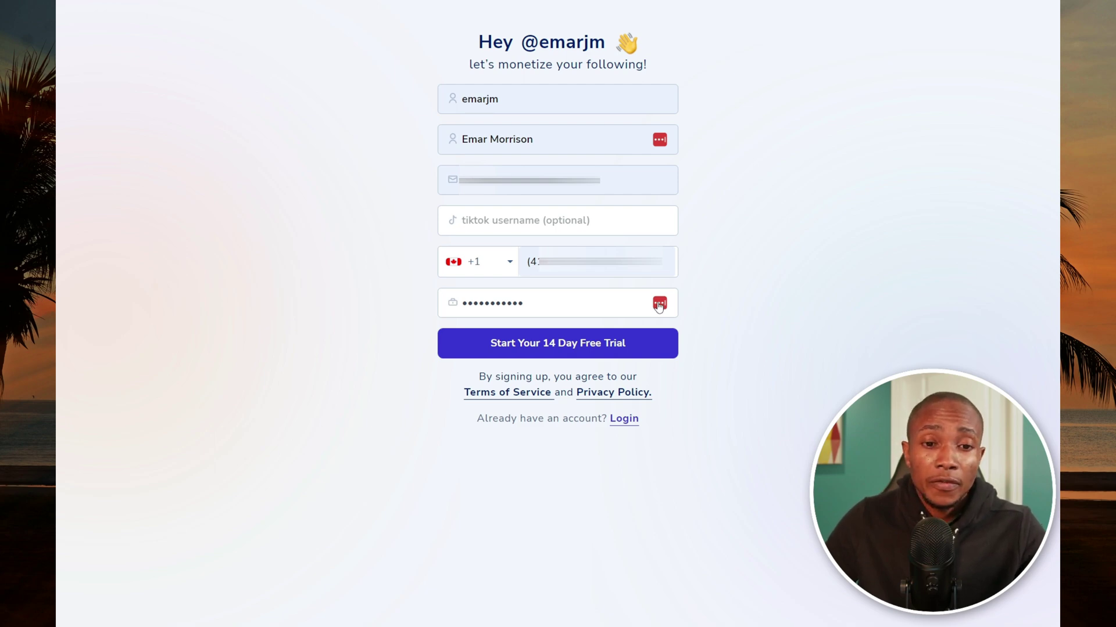
# Submit the completed sign-up form for the 14-day free trial and save the new login in LastPass
pyautogui.click(550, 349)
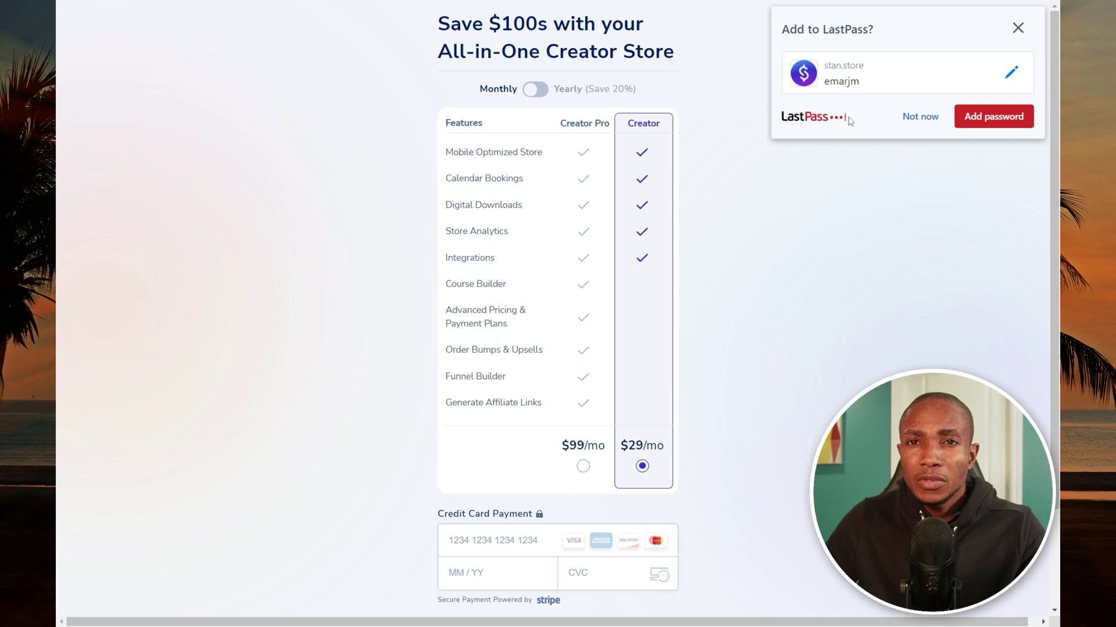
pyautogui.click(973, 119)
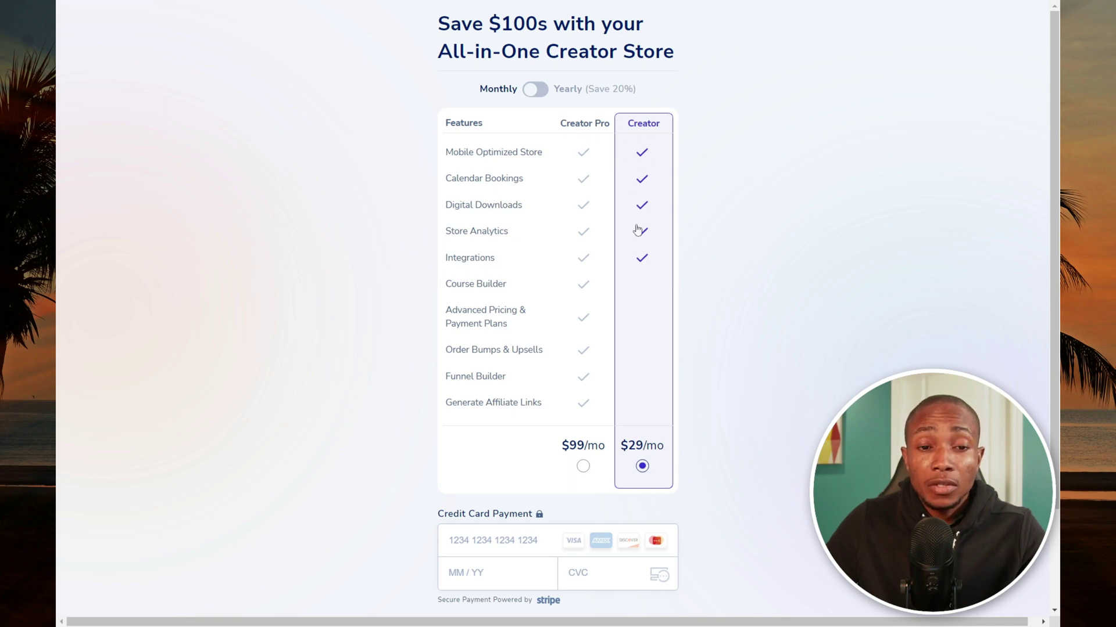
# Fill in the credit card details for the $29/mo Creator plan and start the 14-day free trial
pyautogui.scroll(-2, 625, 281)
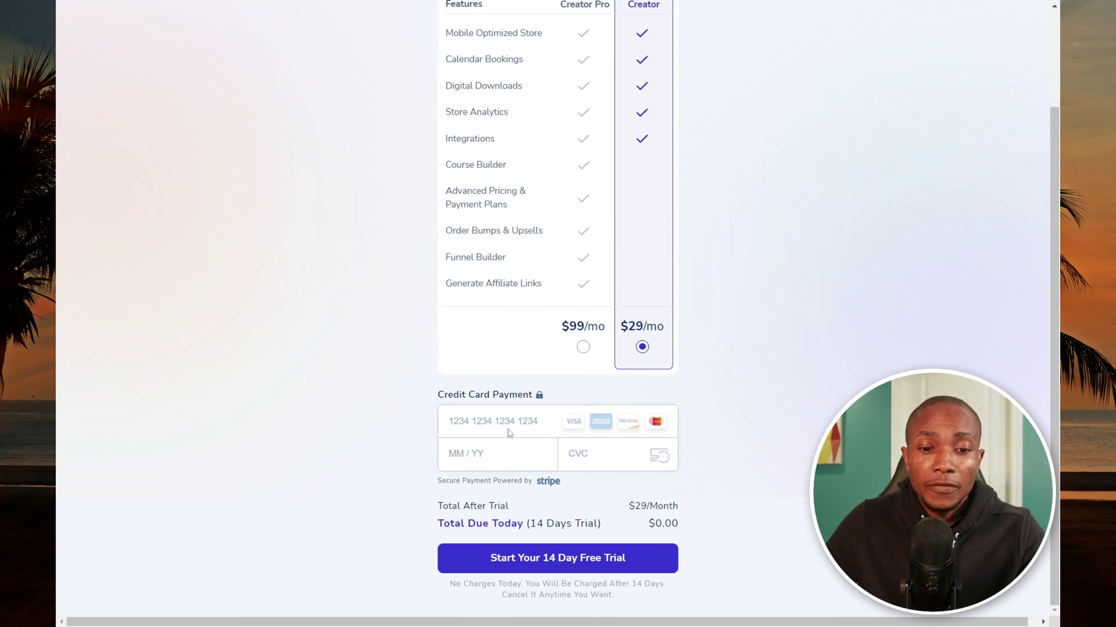
pyautogui.click(509, 432)
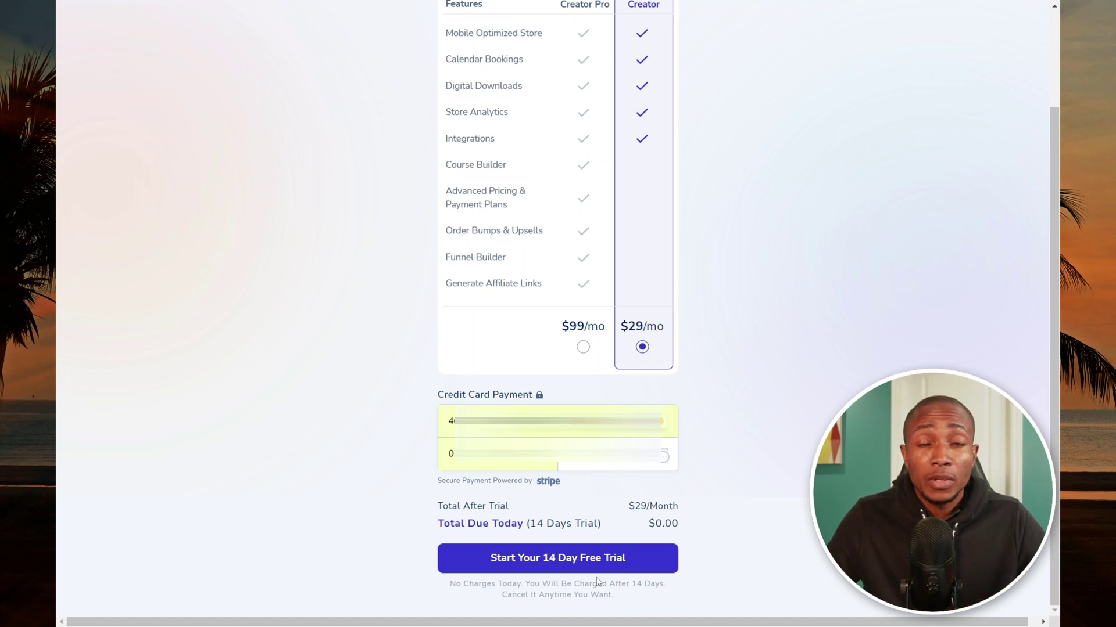
pyautogui.click(548, 563)
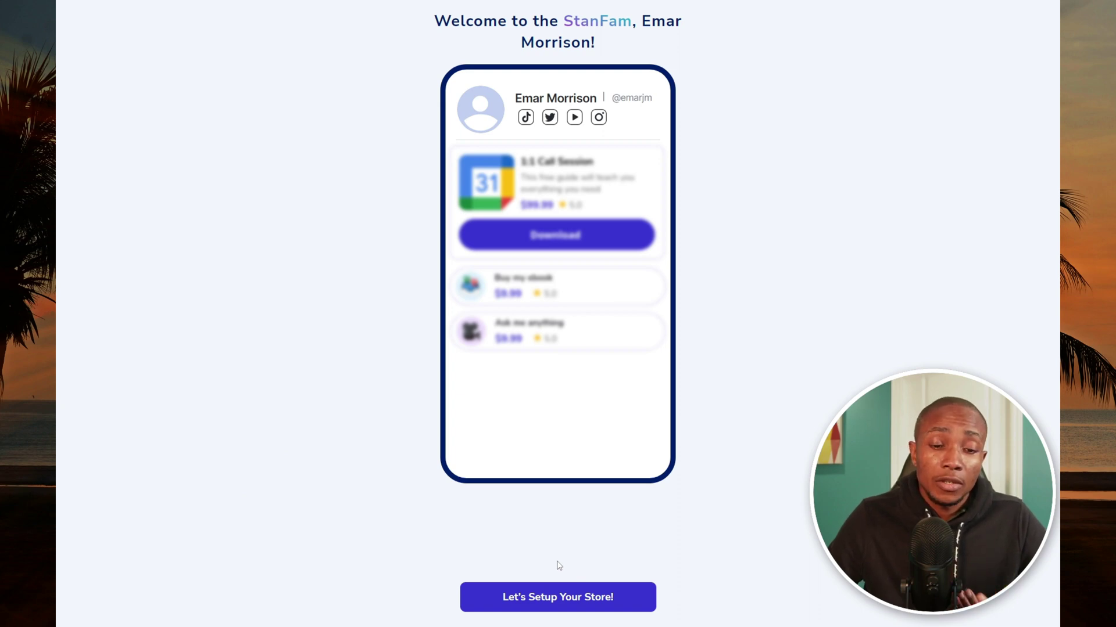
# Start the store setup with Finance & Real Estate as the content niche and submit a creator's handle as the discovery source
pyautogui.click(536, 599)
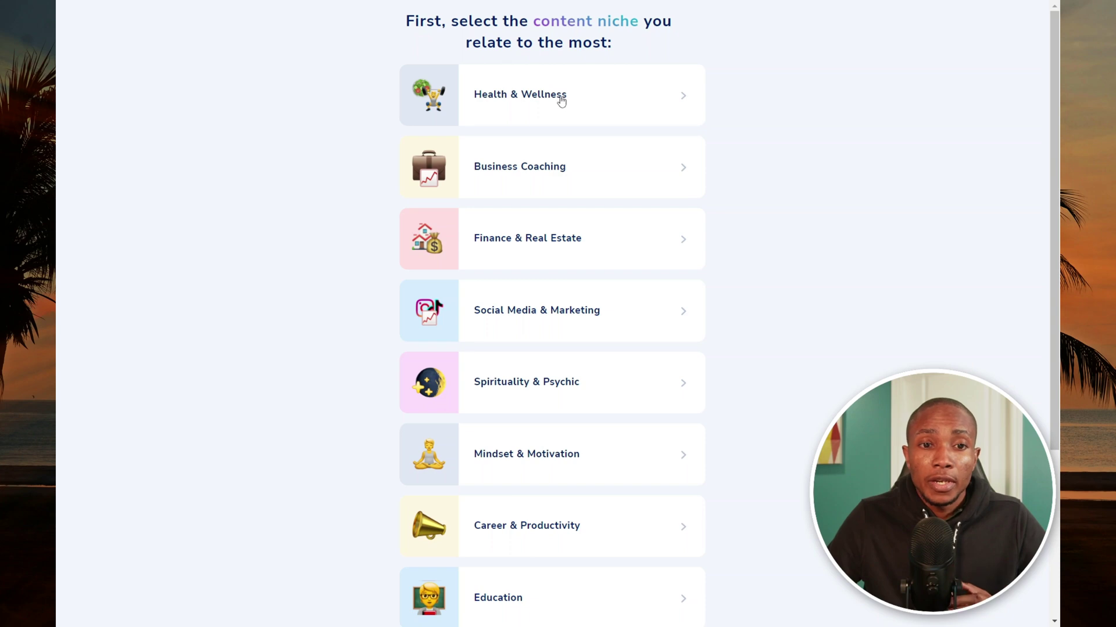
pyautogui.click(539, 243)
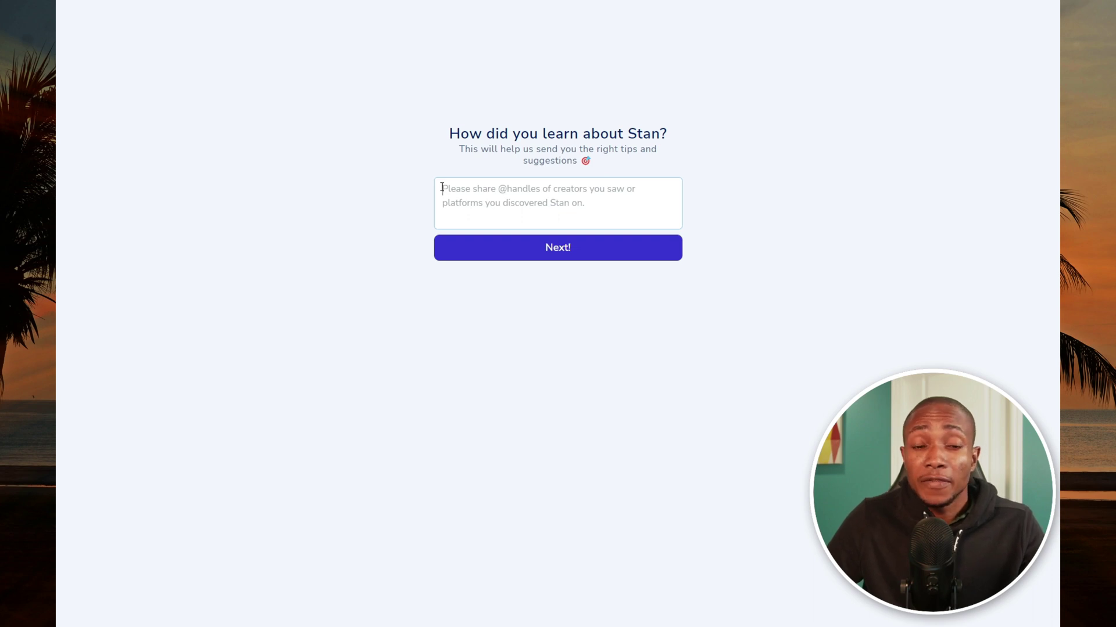
pyautogui.write('@emarjm')
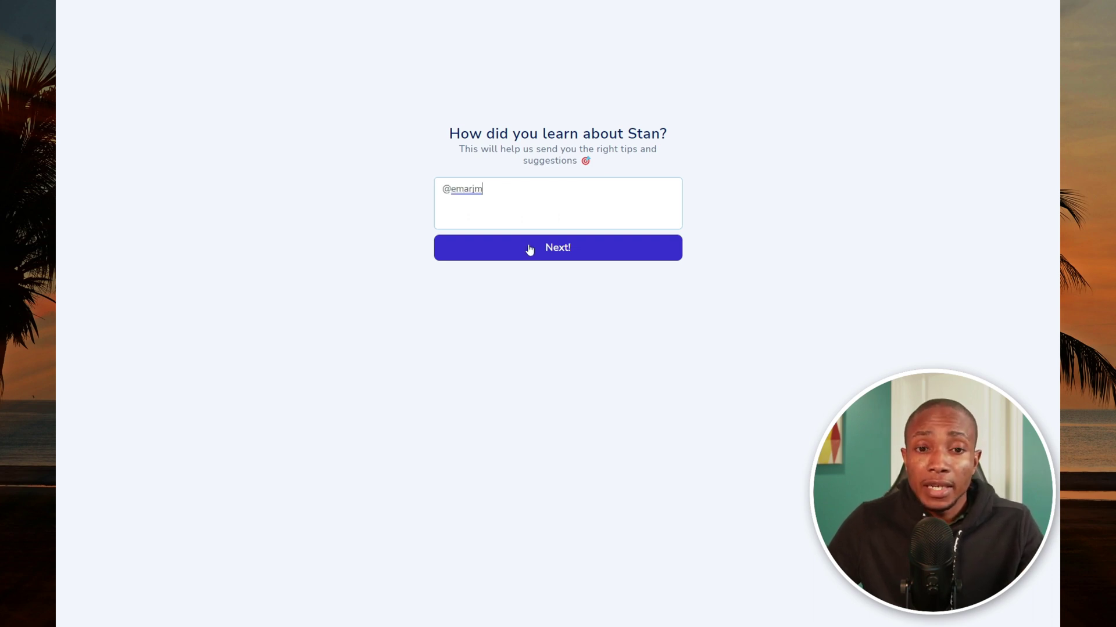
pyautogui.click(529, 250)
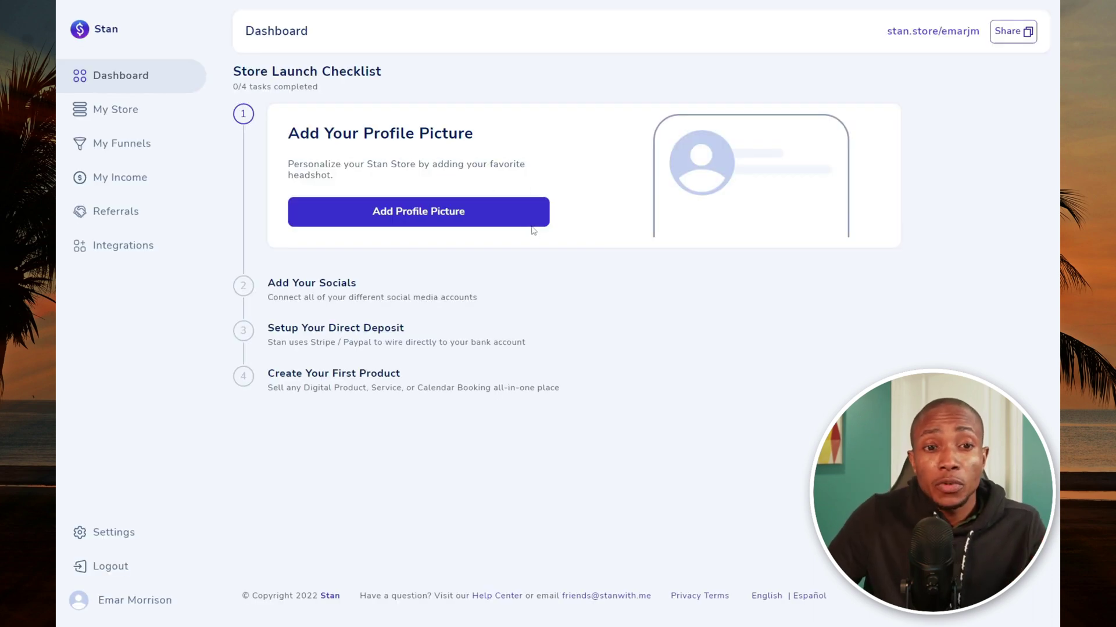
# Add the headshot as the store's profile picture, confirm it and continue to the next checklist task
pyautogui.click(412, 216)
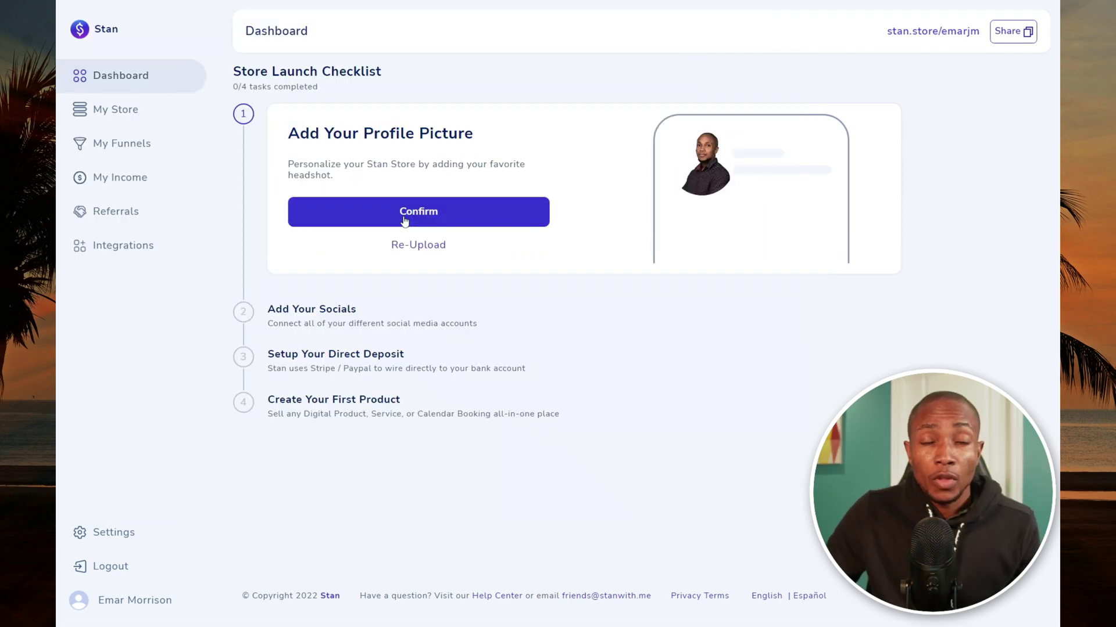
pyautogui.click(404, 219)
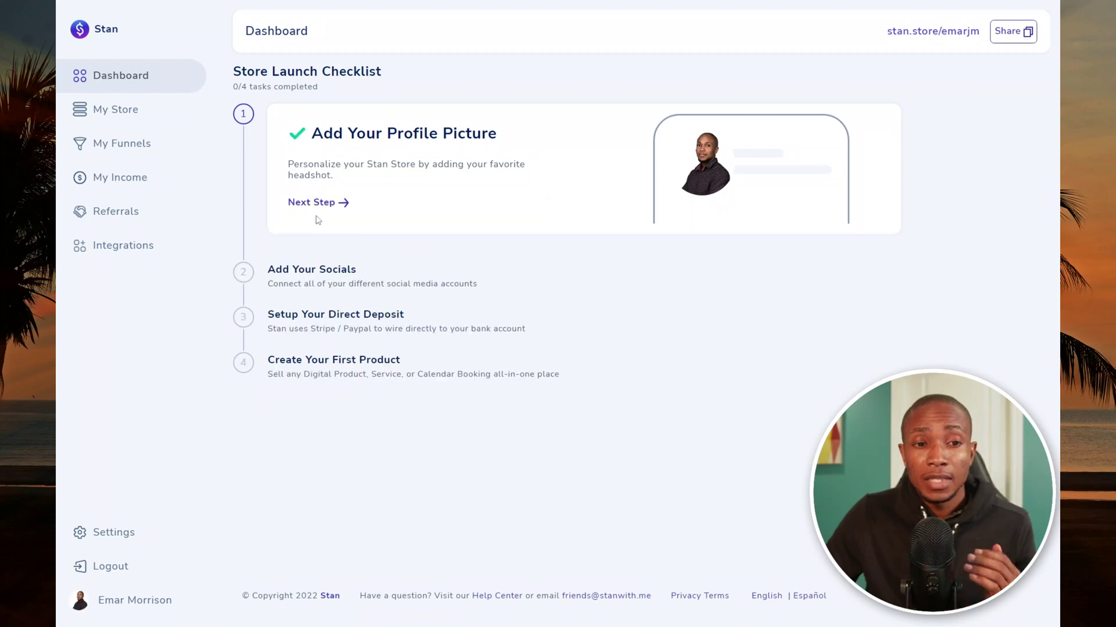
pyautogui.click(316, 204)
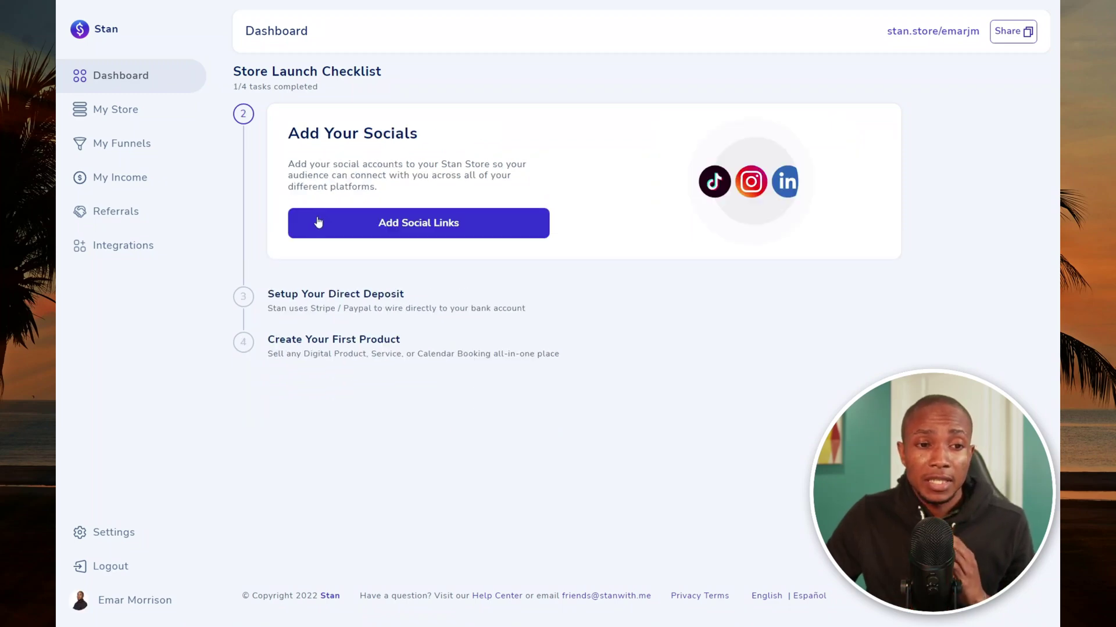
# Check the additional social platforms, save the TikTok and Instagram links, and continue to the direct deposit task
pyautogui.click(319, 223)
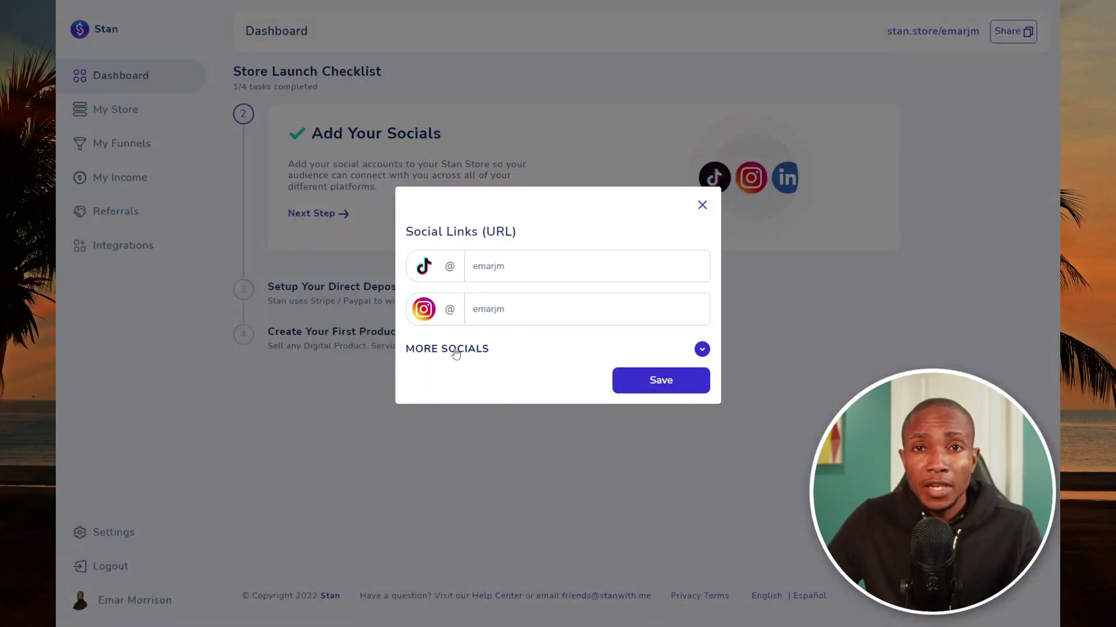
pyautogui.click(456, 351)
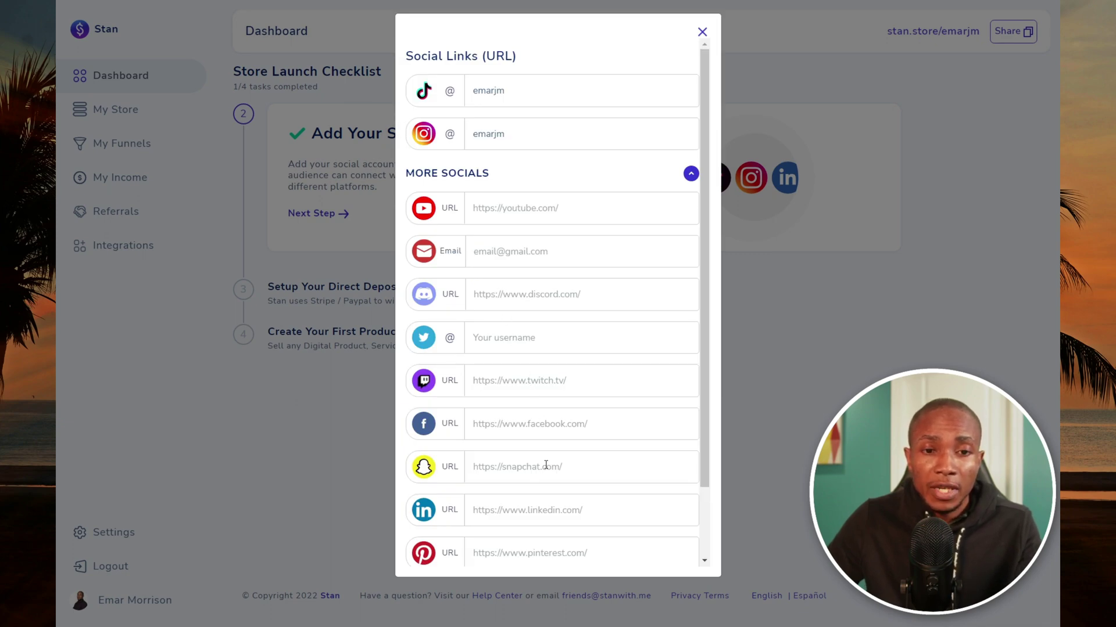
pyautogui.scroll(-3, 546, 465)
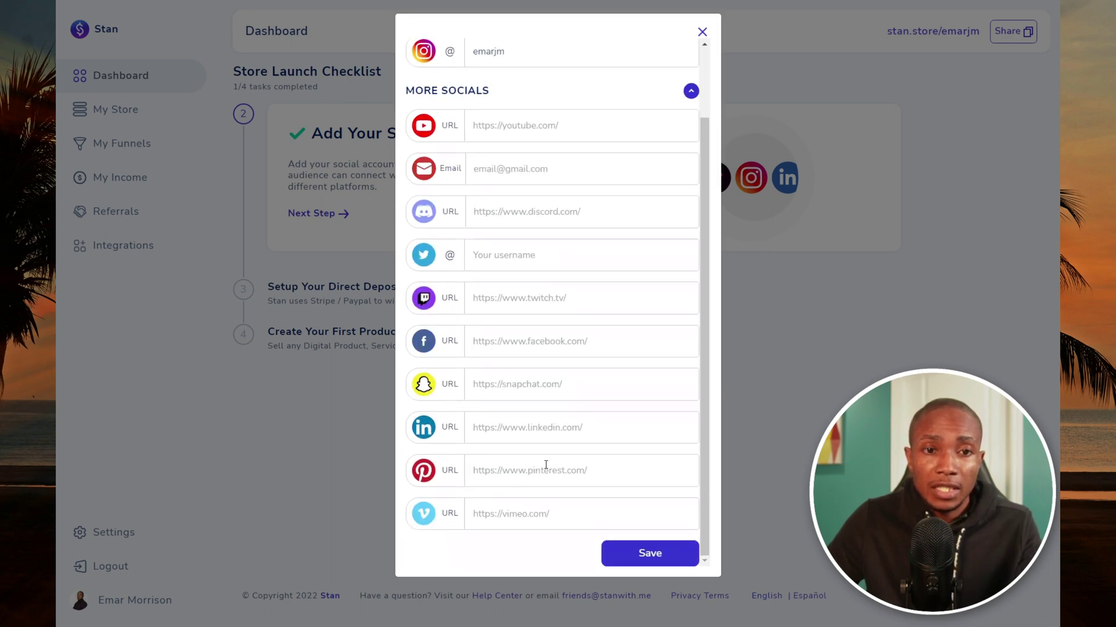
pyautogui.click(640, 559)
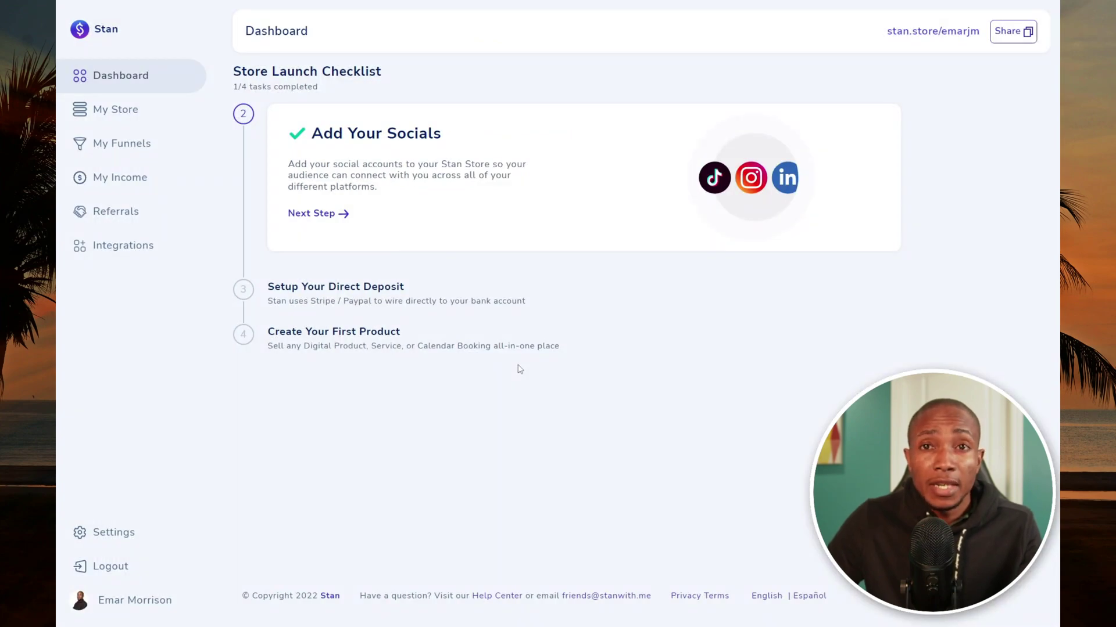
pyautogui.click(321, 217)
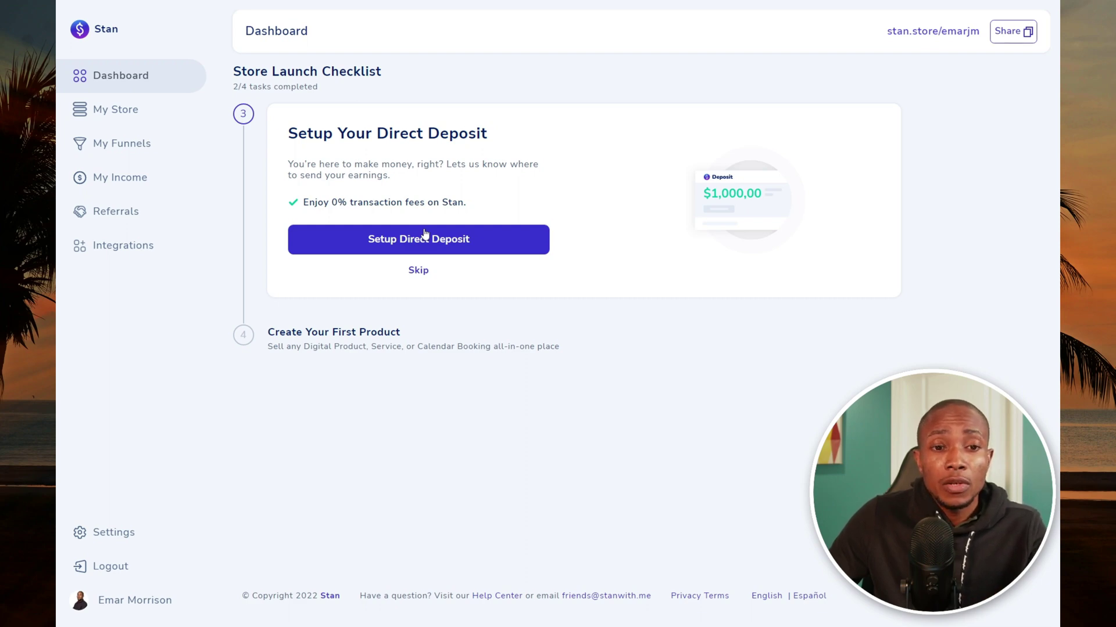
# Skip the direct deposit setup and create a first product of type Collect Emails / Applications
pyautogui.click(417, 270)
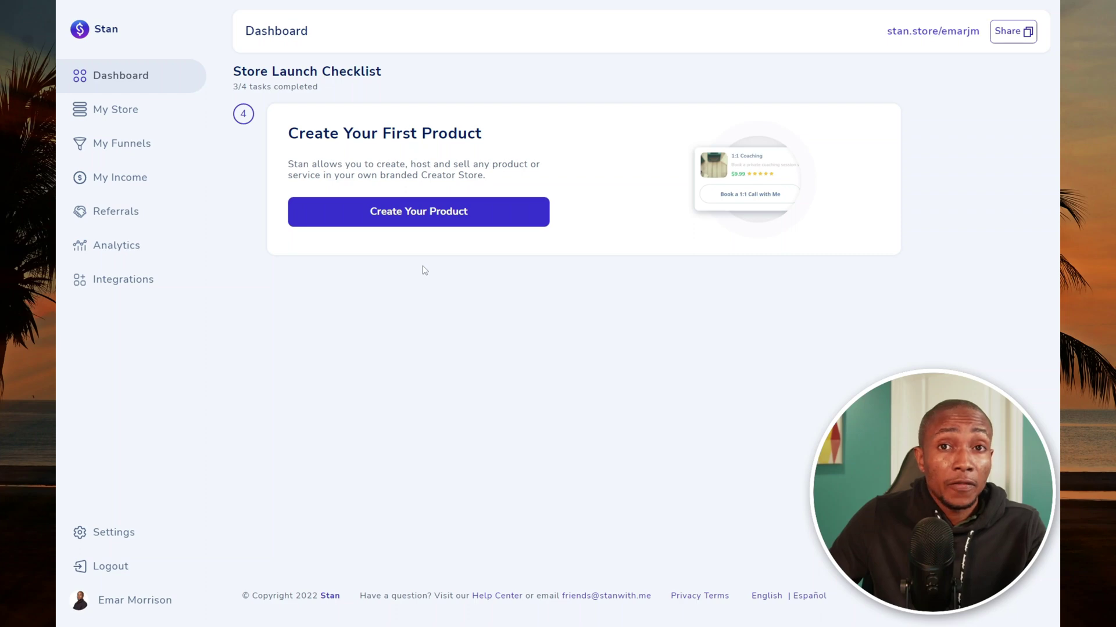
pyautogui.click(414, 222)
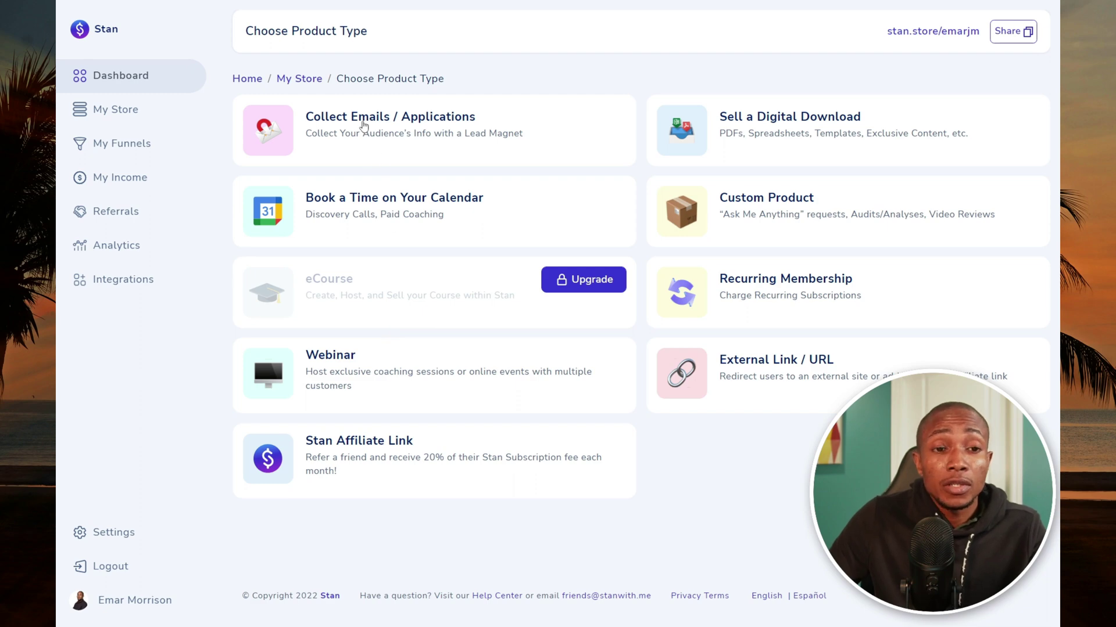
pyautogui.click(390, 162)
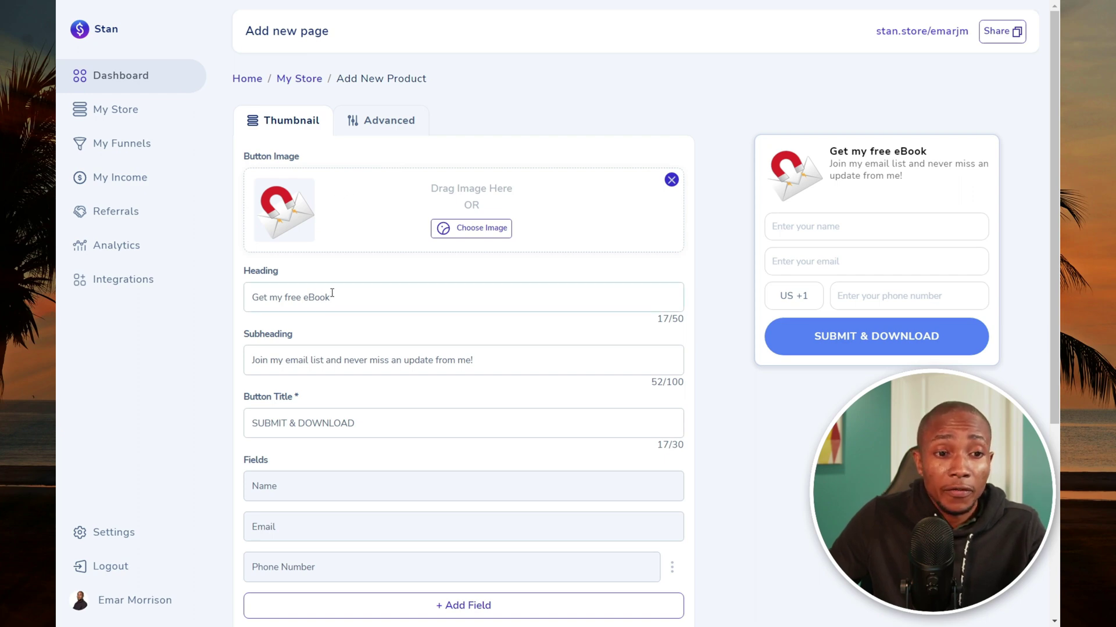
# Replace the product heading with "Download My Free Guide On Stock Markert Investing"
pyautogui.moveTo(332, 295); pyautogui.dragTo(251, 297)
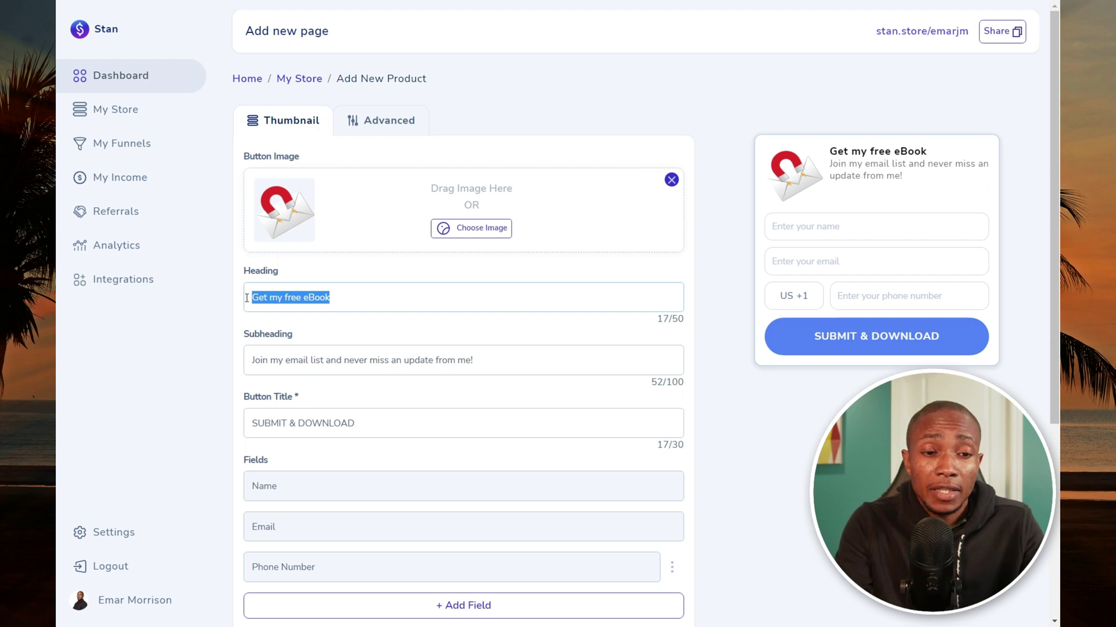
pyautogui.write('Download My Free Guide On Stock Markert Investing')
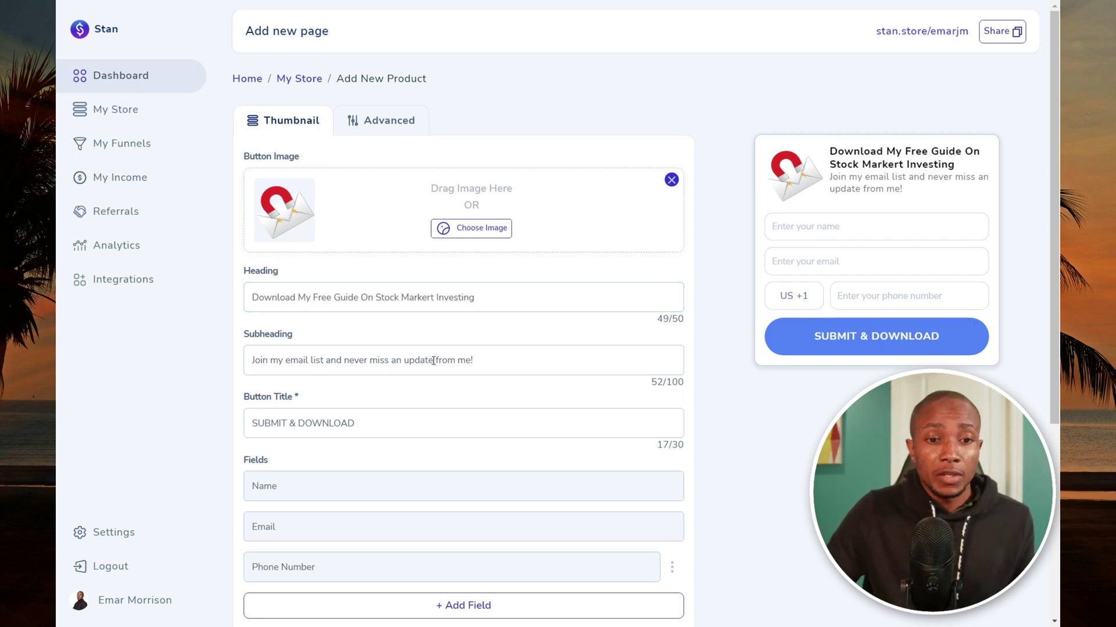
pyautogui.click(483, 362)
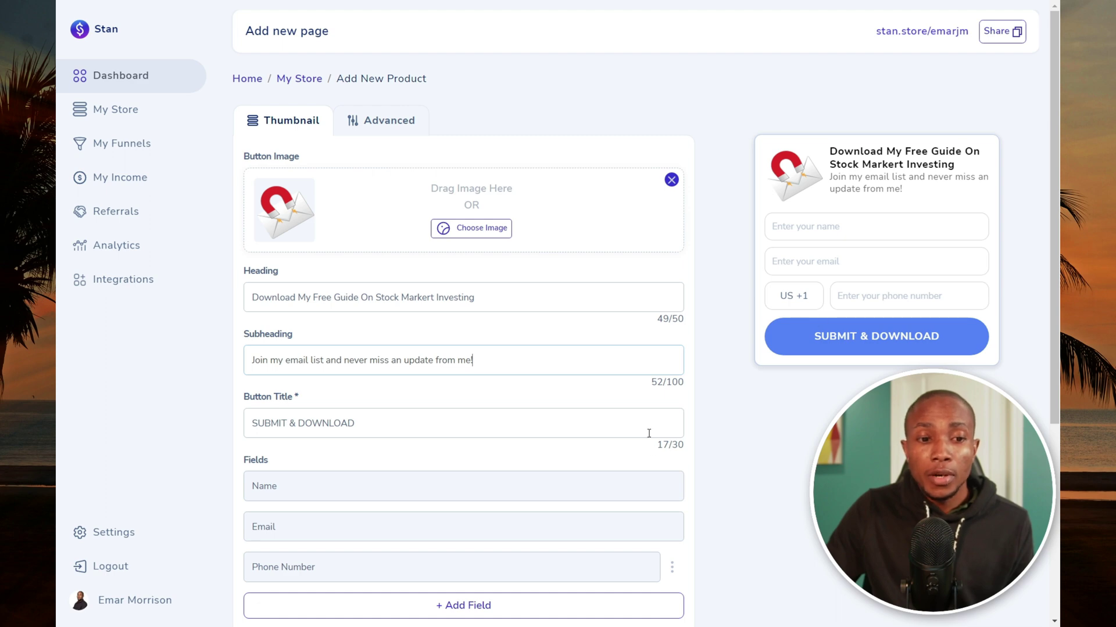
# Disable the Phone Number field on the lead form
pyautogui.scroll(-2, 668, 471)
pyautogui.click(671, 477)
pyautogui.click(657, 501)
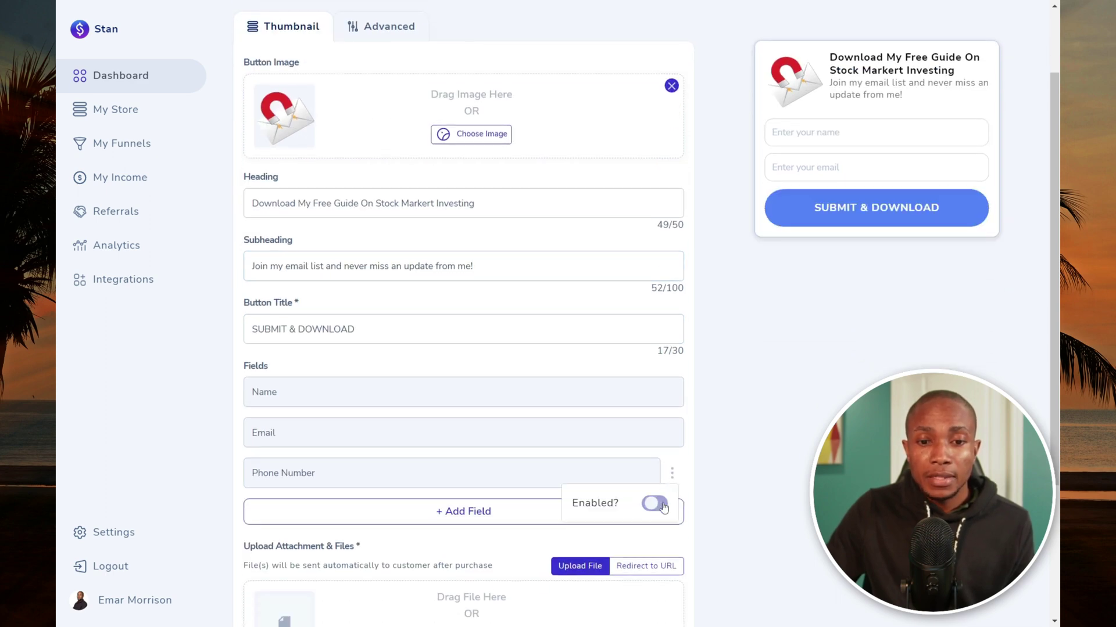
# Upload the book cover 61WwuUAYeiL from Downloads as the product's button image
pyautogui.click(494, 140)
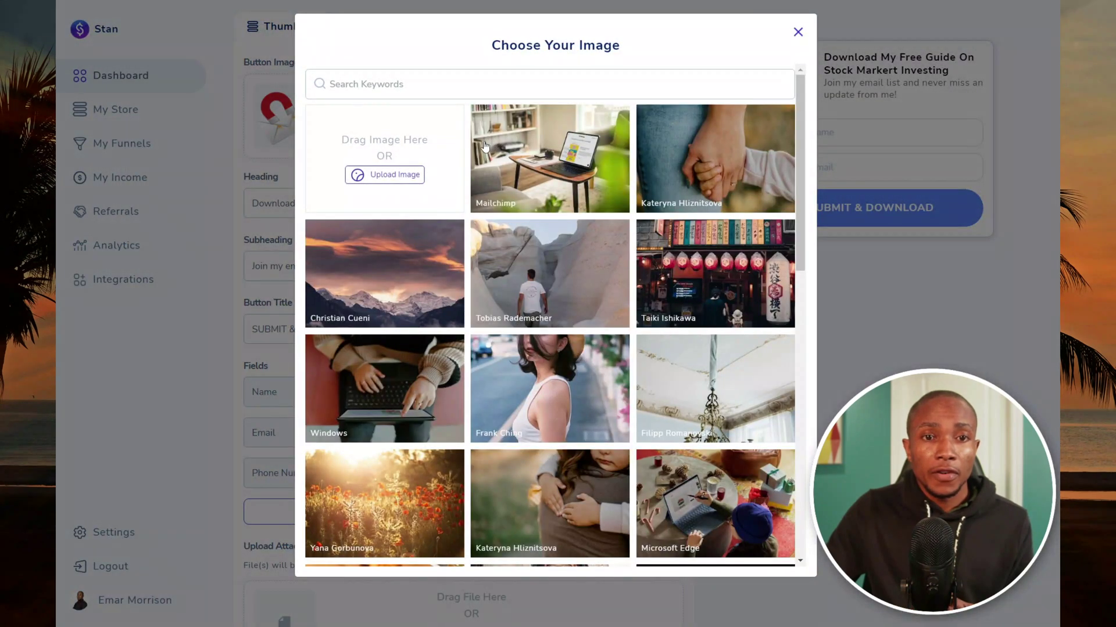
pyautogui.click(398, 176)
pyautogui.click(209, 133)
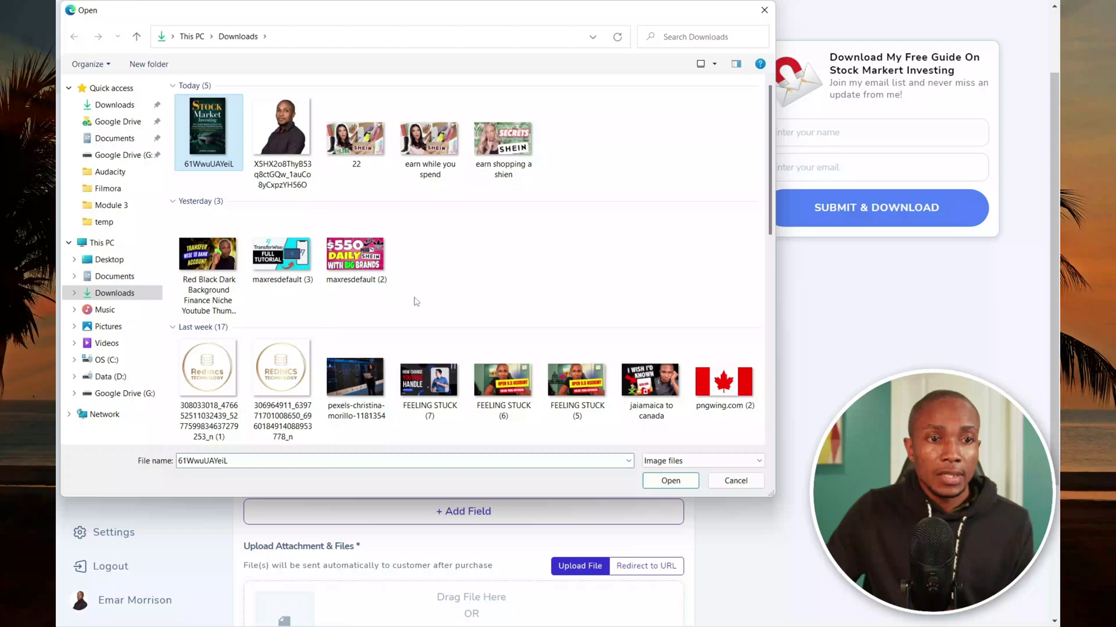
pyautogui.click(675, 487)
pyautogui.click(655, 423)
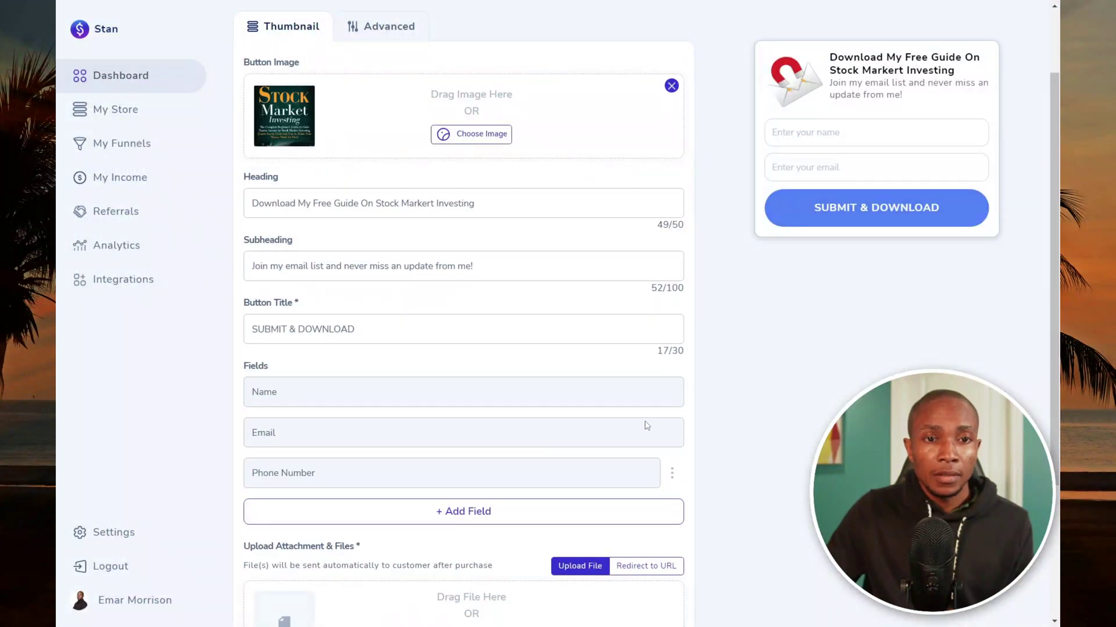
# Upload the PDF "Stock Market Investing 101" as the attachment sent to customers
pyautogui.scroll(-2, 511, 336)
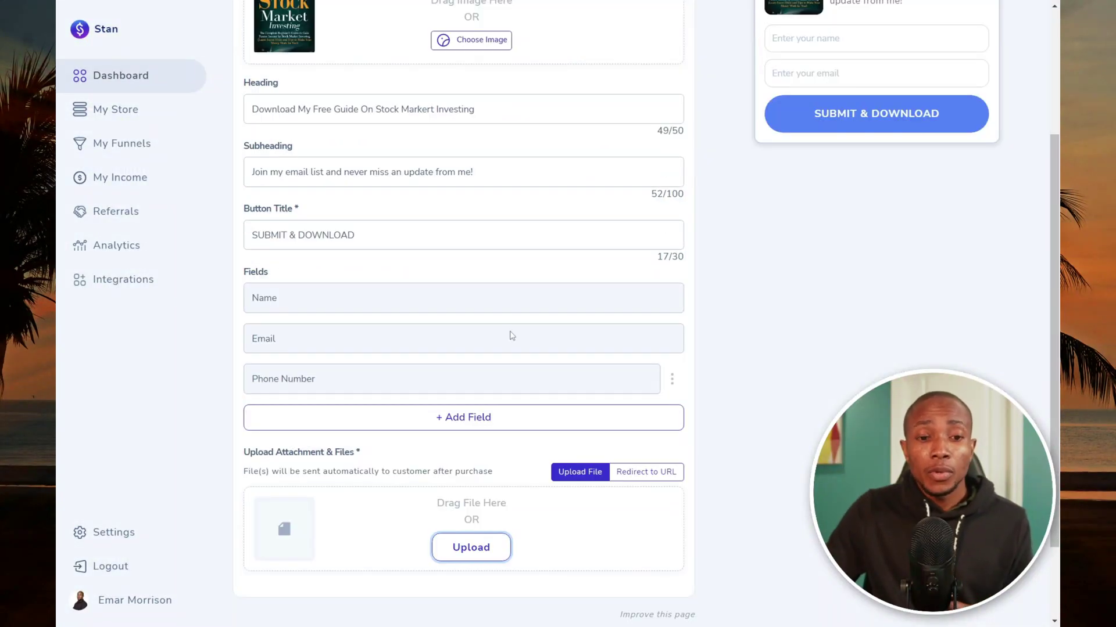
pyautogui.scroll(-2, 511, 336)
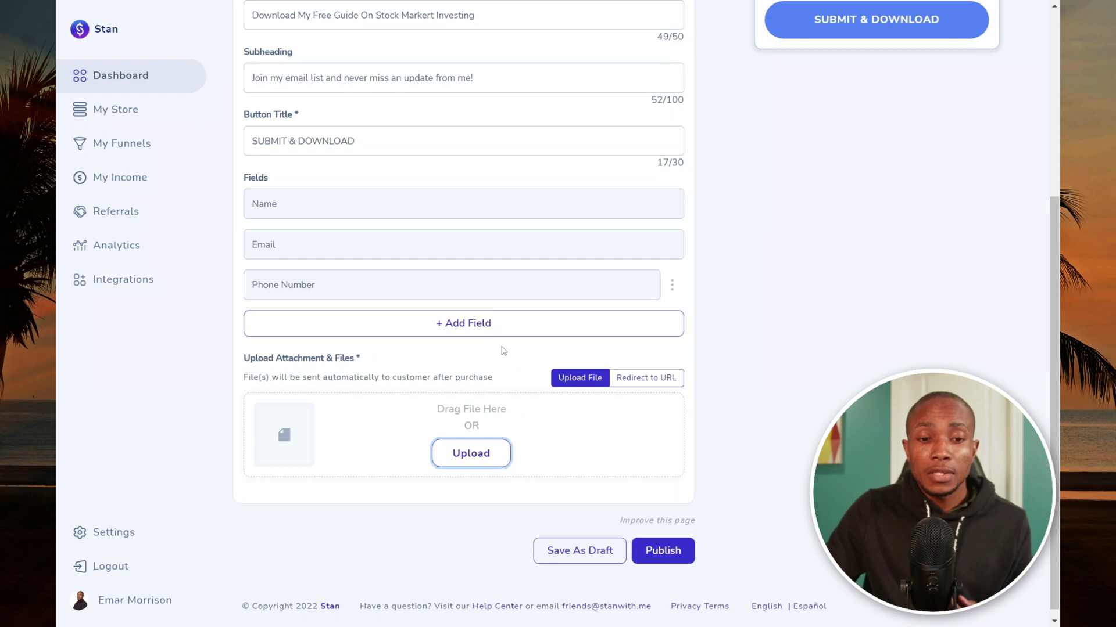
pyautogui.click(465, 459)
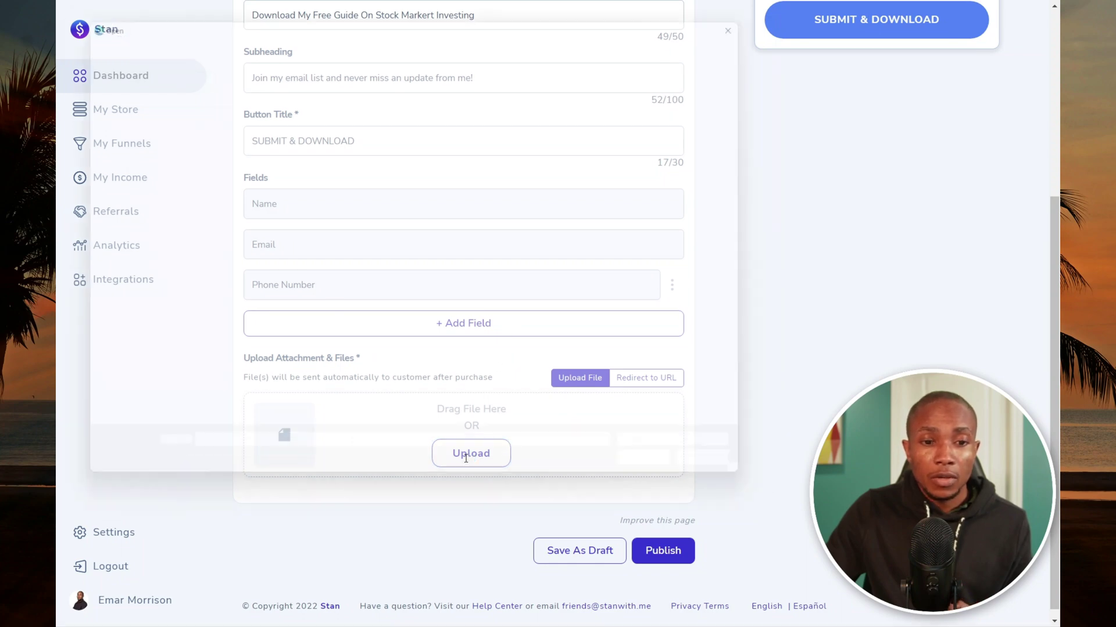
pyautogui.click(209, 137)
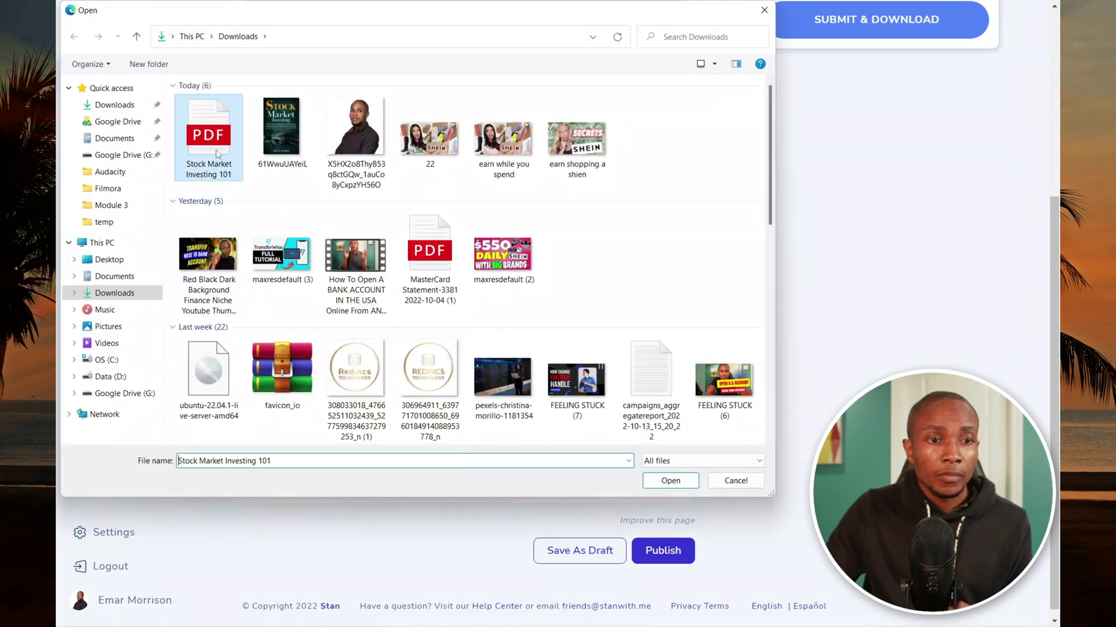
pyautogui.click(670, 481)
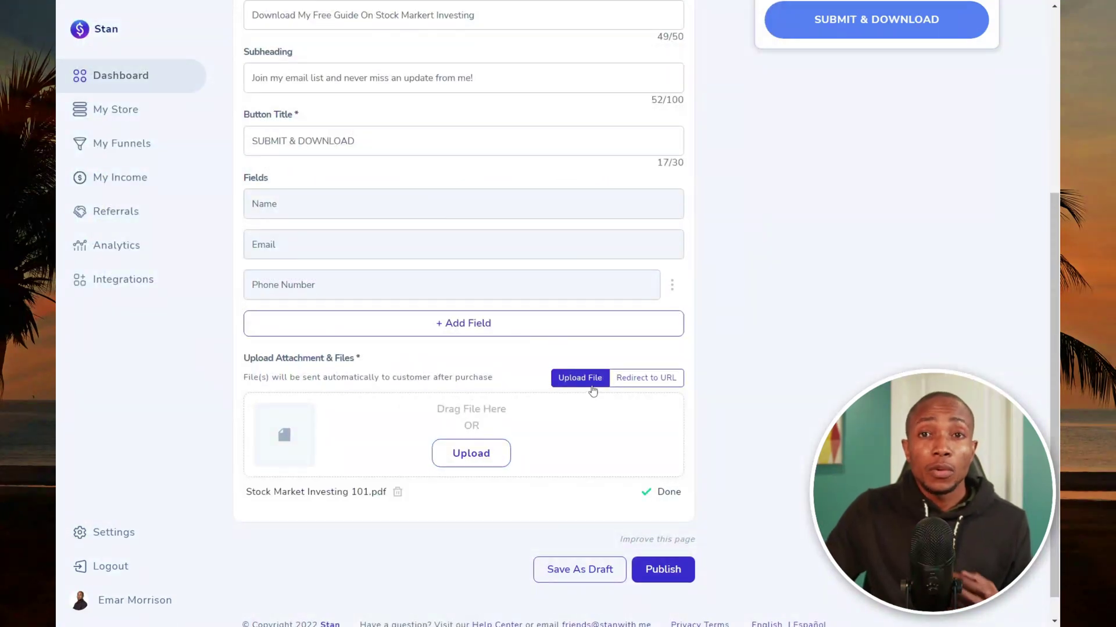
# Switch the attachment delivery to Redirect to URL and open the product's advanced settings
pyautogui.click(638, 381)
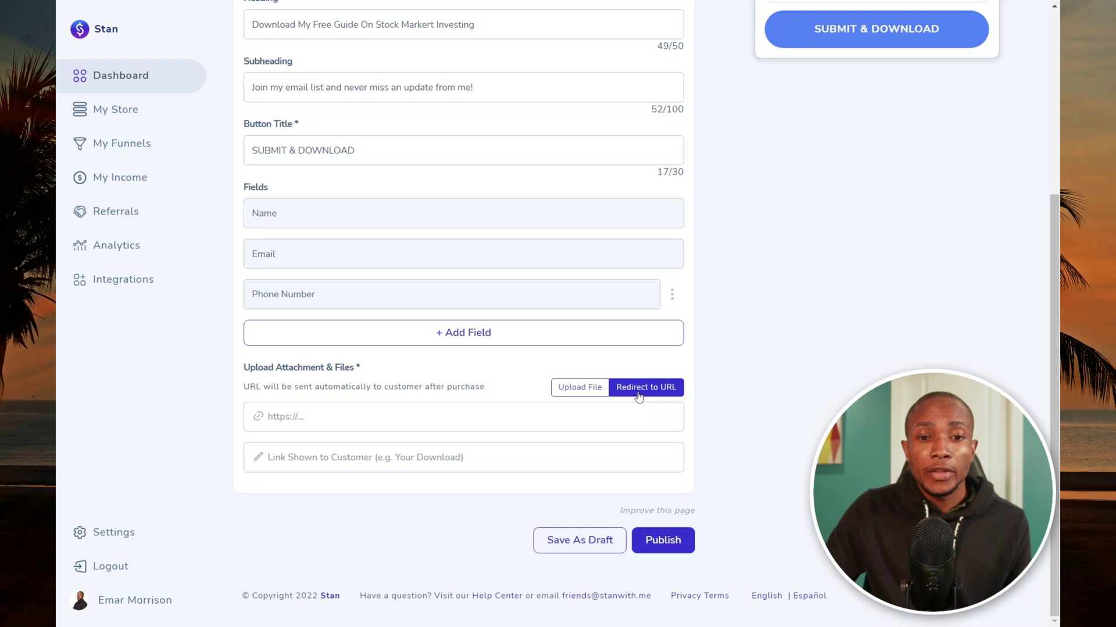
pyautogui.scroll(5, 386, 122)
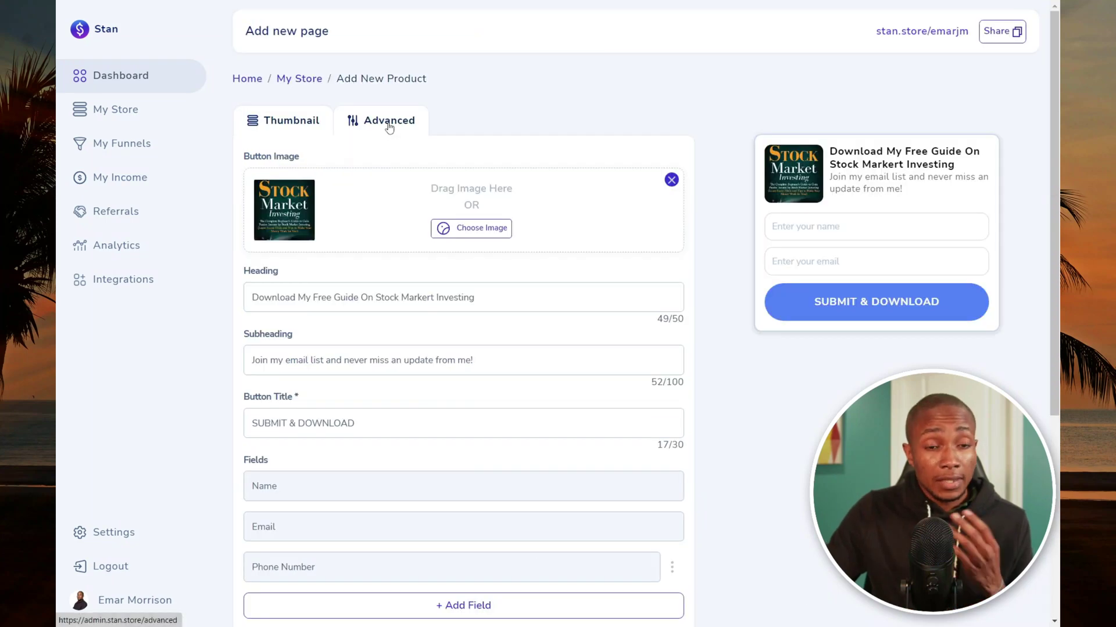
pyautogui.click(388, 123)
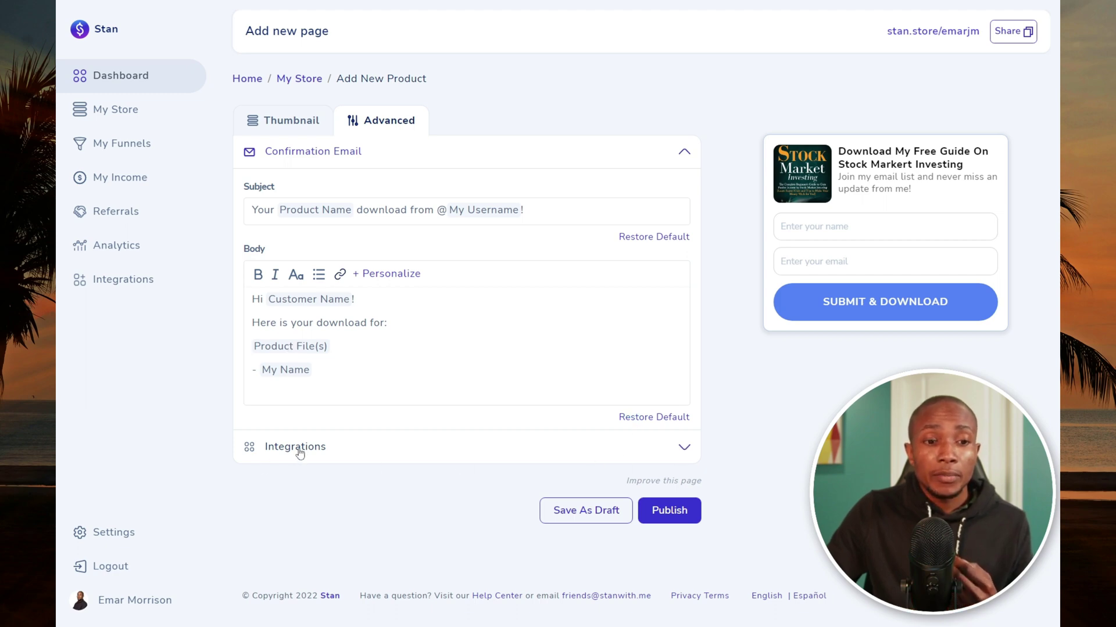
# Publish the free stock market investing guide product to the store
pyautogui.click(681, 448)
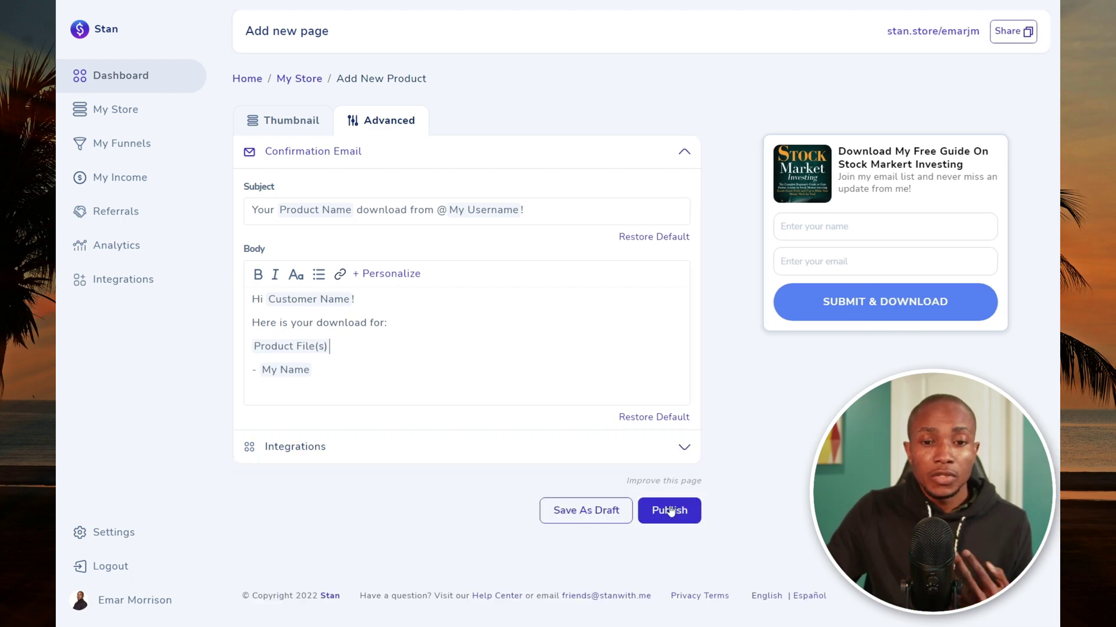
pyautogui.click(670, 511)
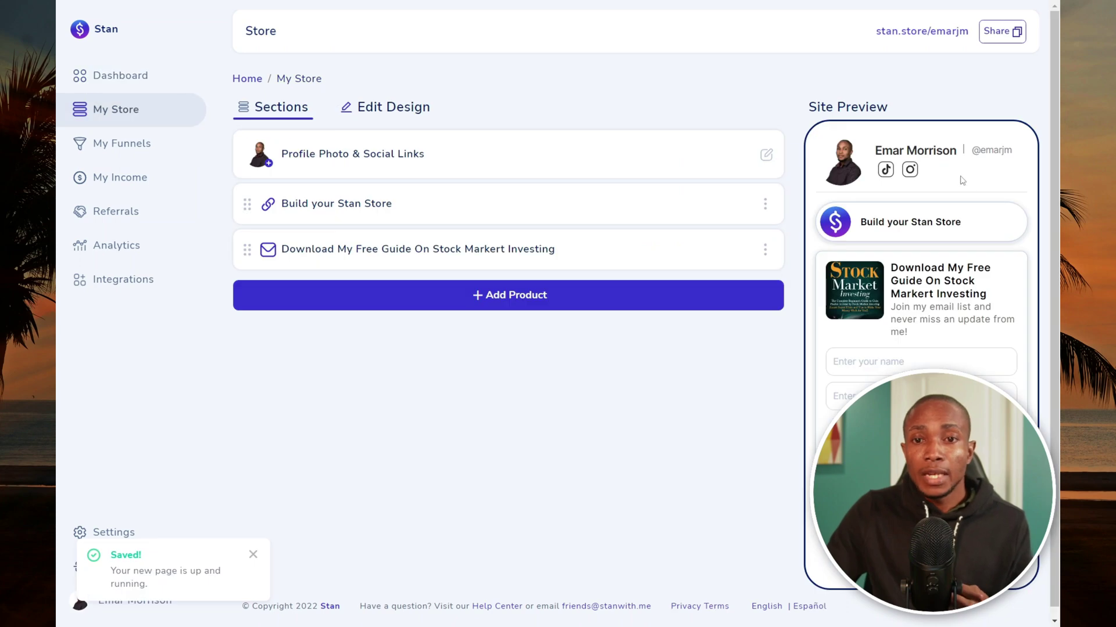
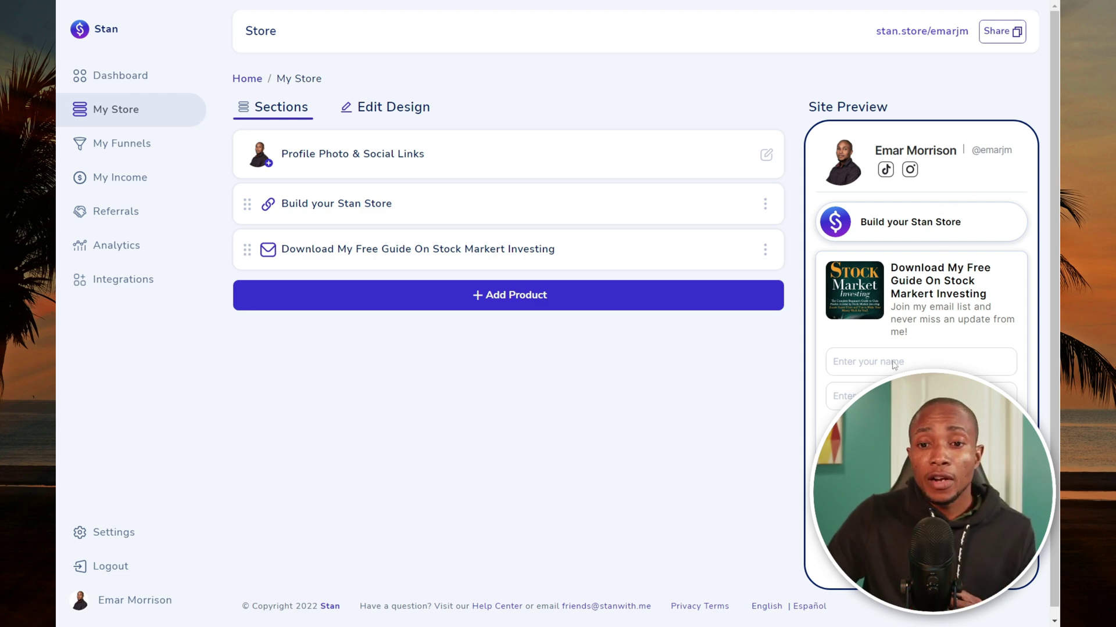
# Add a new product to the store using the Book a Time on Your Calendar type
pyautogui.click(477, 299)
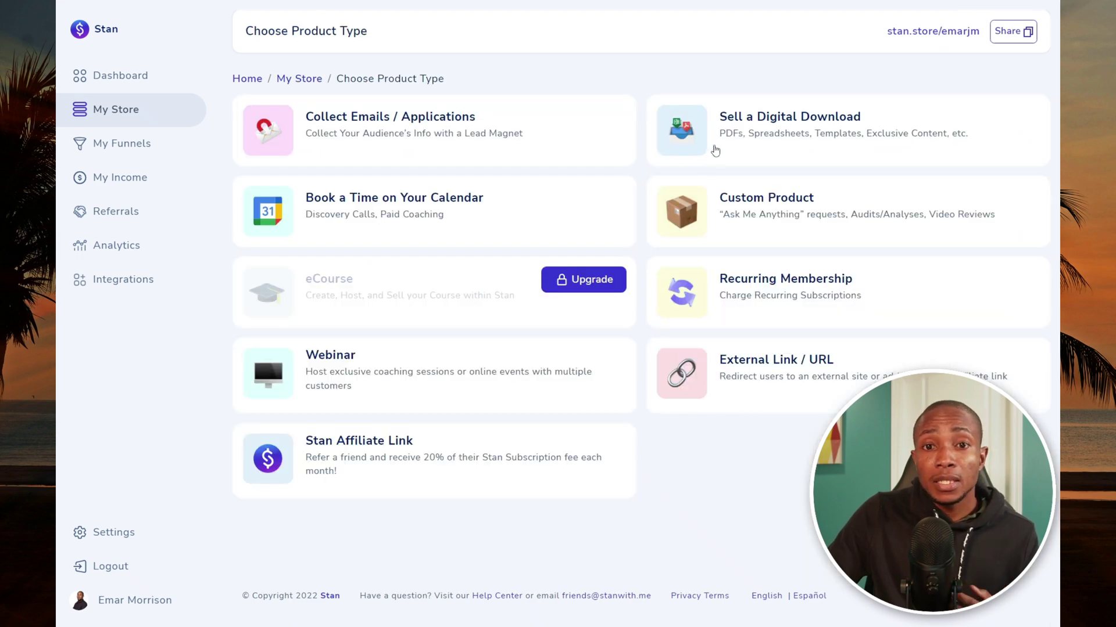
pyautogui.click(760, 132)
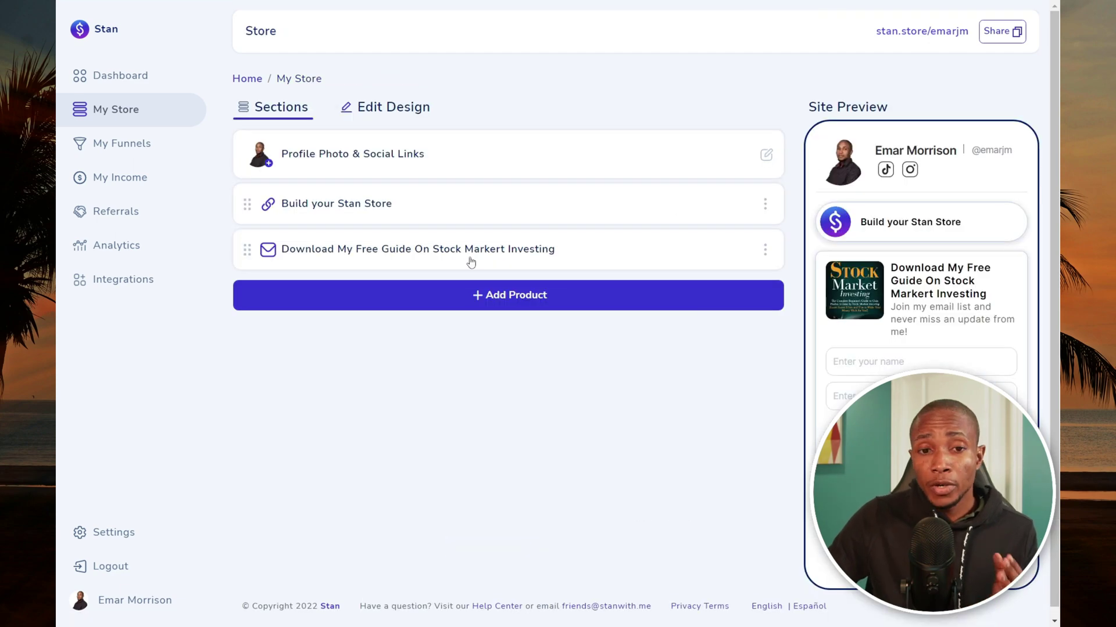
pyautogui.click(482, 298)
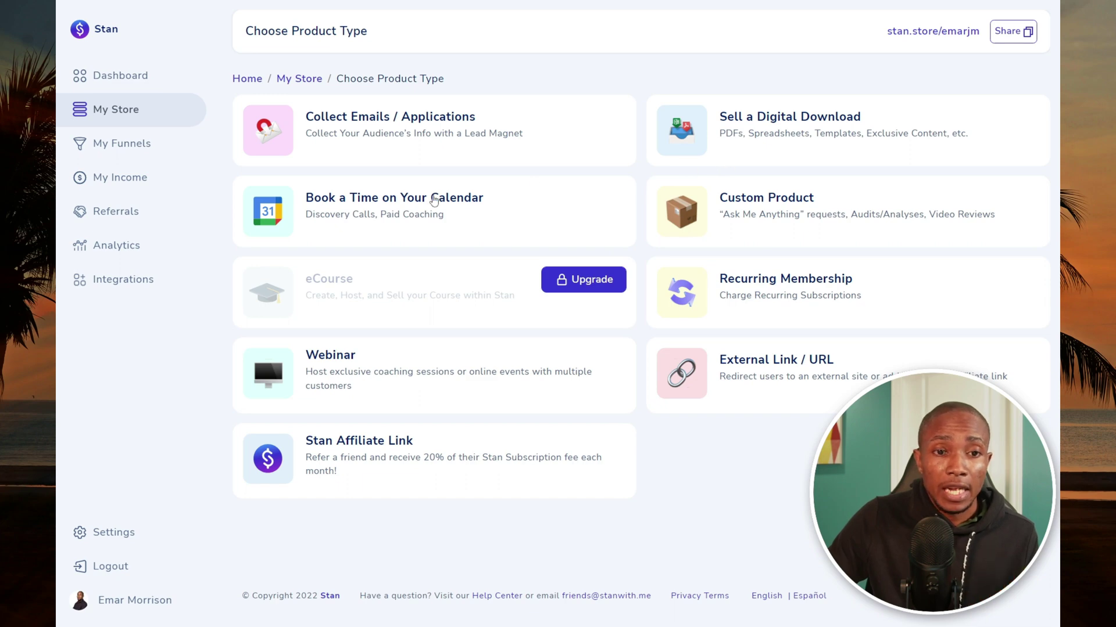
pyautogui.click(384, 217)
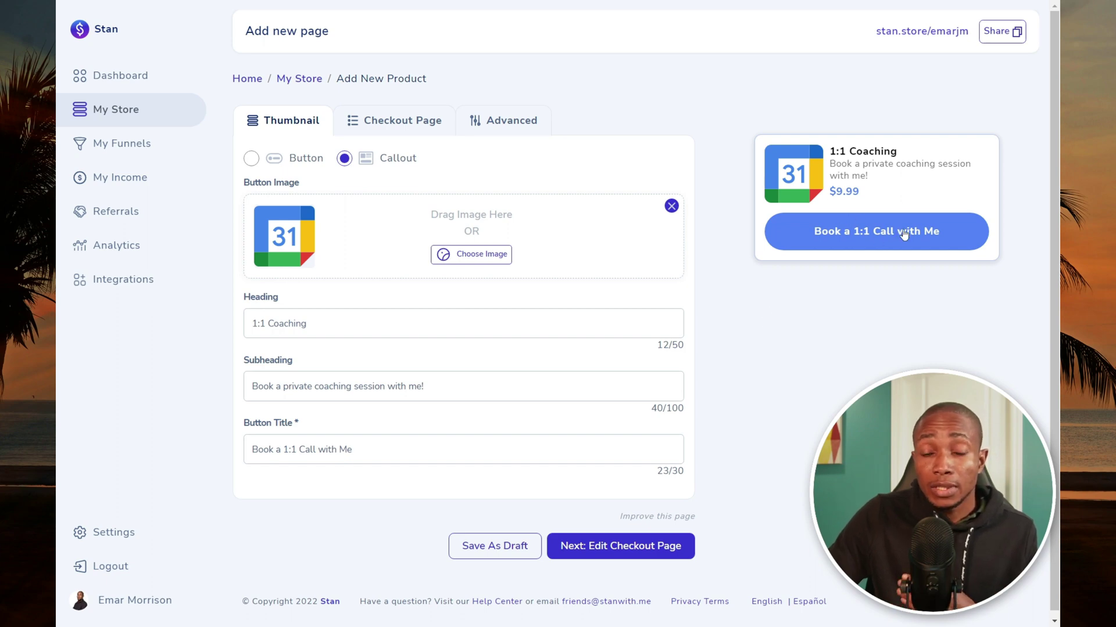
# On the coaching call's checkout page, set the price to $50 and enable a discount price of $45
pyautogui.click(402, 121)
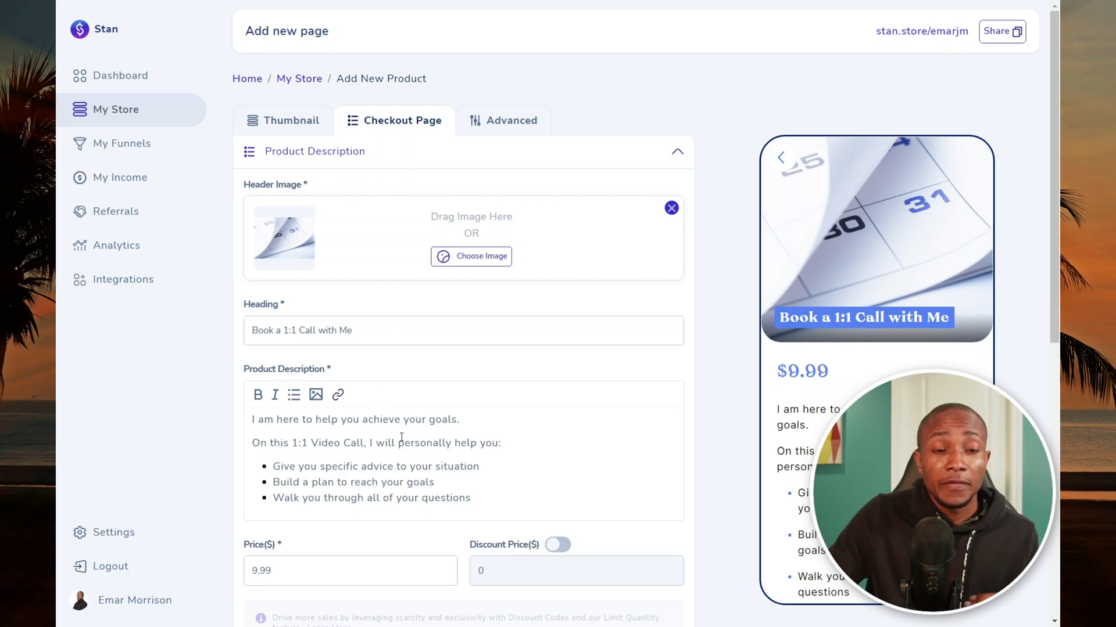
pyautogui.scroll(-2, 401, 437)
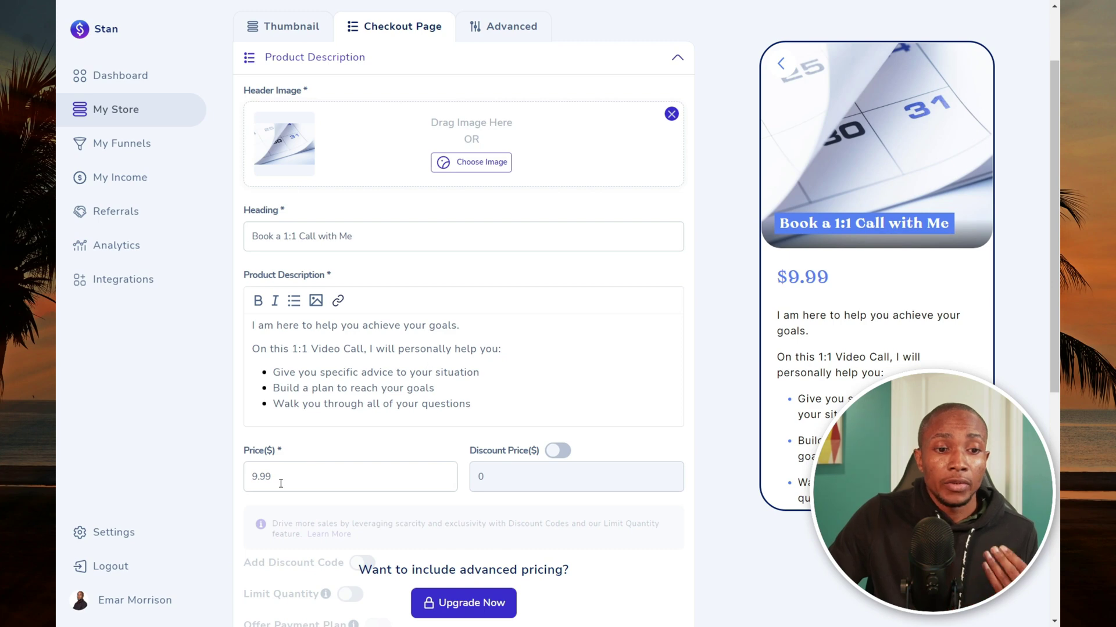
pyautogui.moveTo(300, 480); pyautogui.dragTo(237, 482)
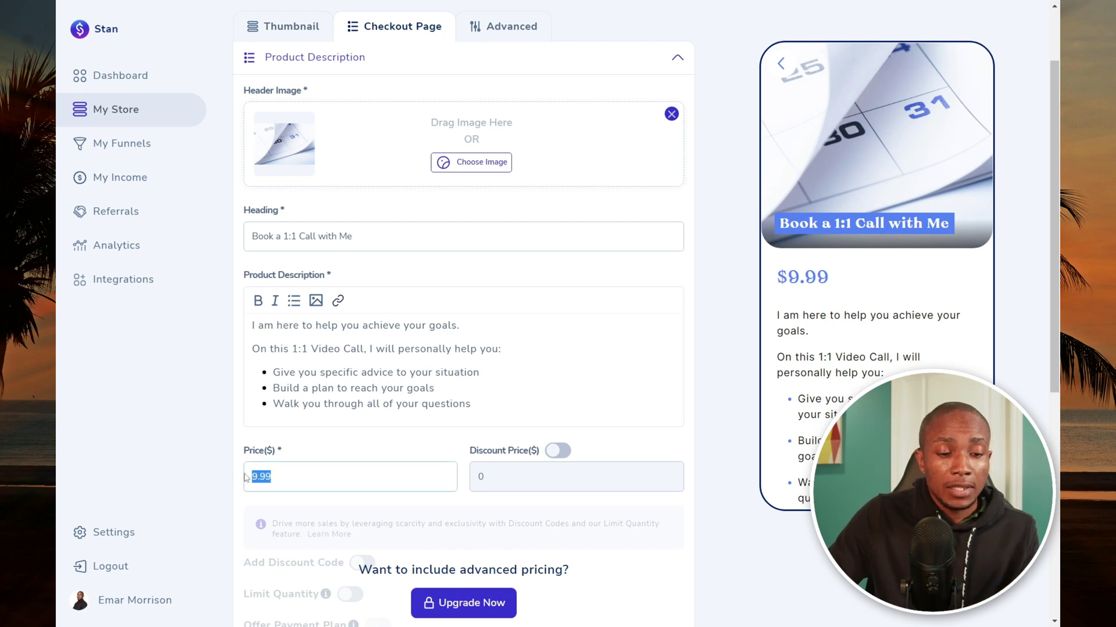
pyautogui.write('50')
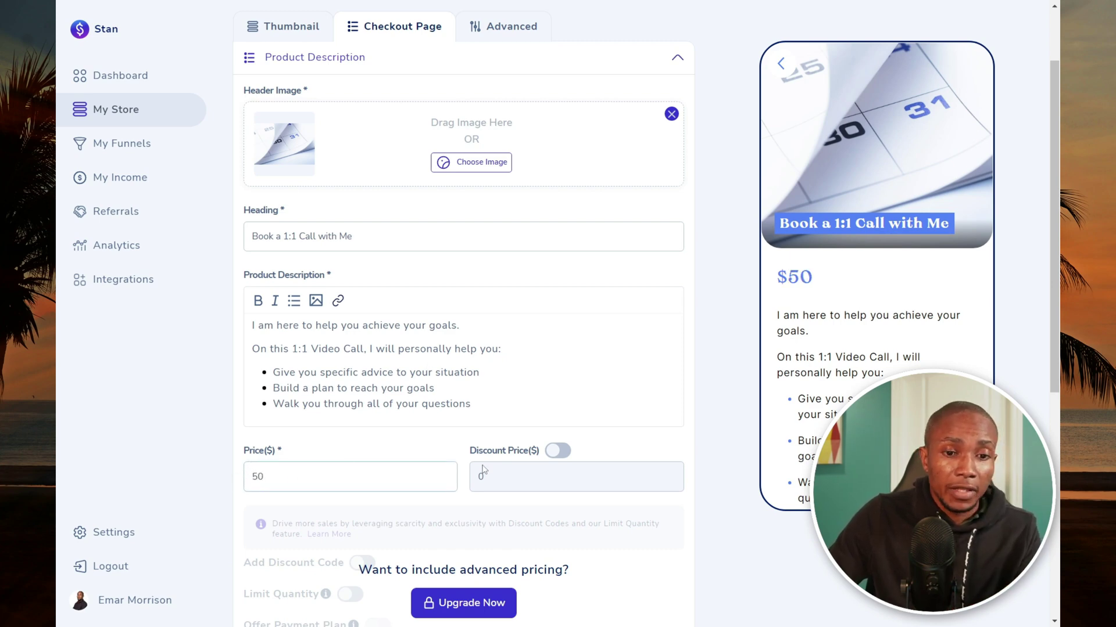
pyautogui.click(558, 451)
pyautogui.click(506, 483)
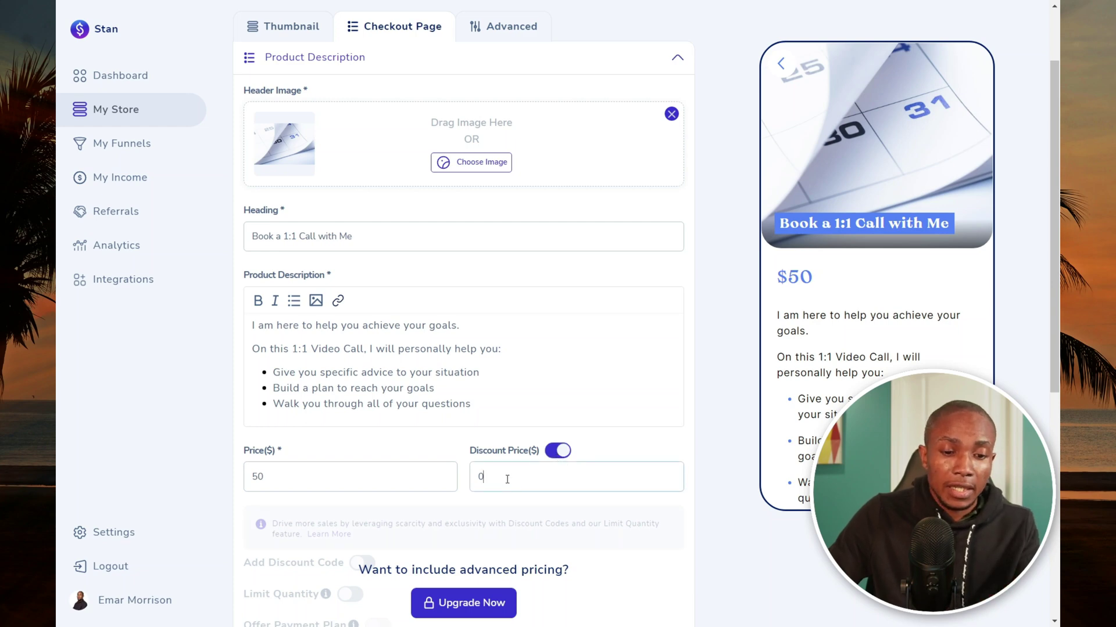
pyautogui.press('BackSpace')
pyautogui.write('45')
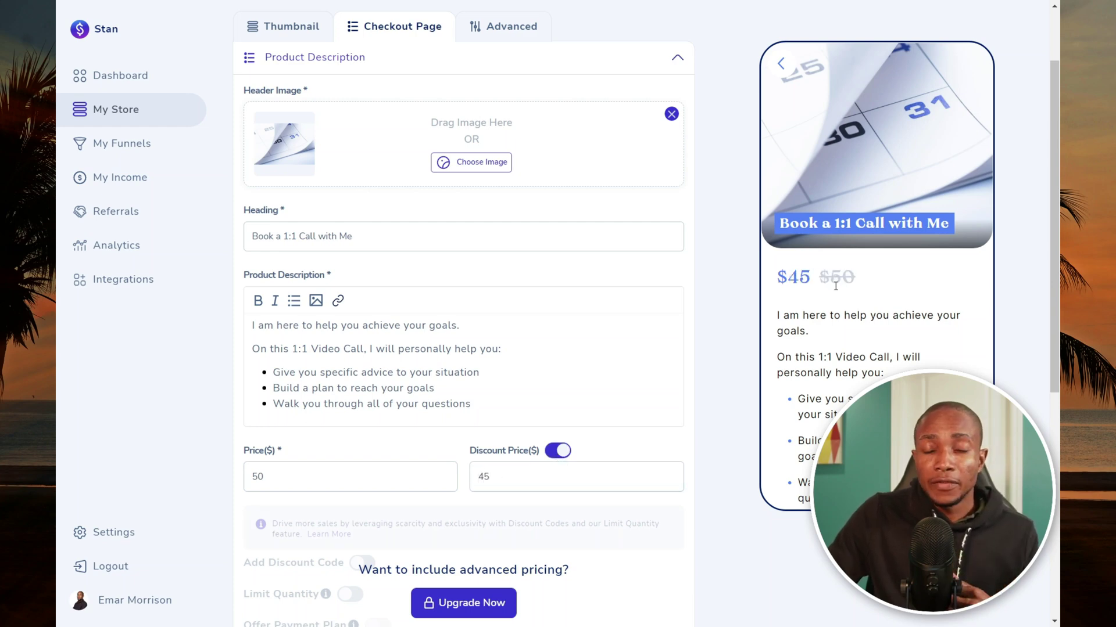
# Review the coaching product's checkout preview and confirmation email, and publish the product
pyautogui.scroll(-6, 845, 232)
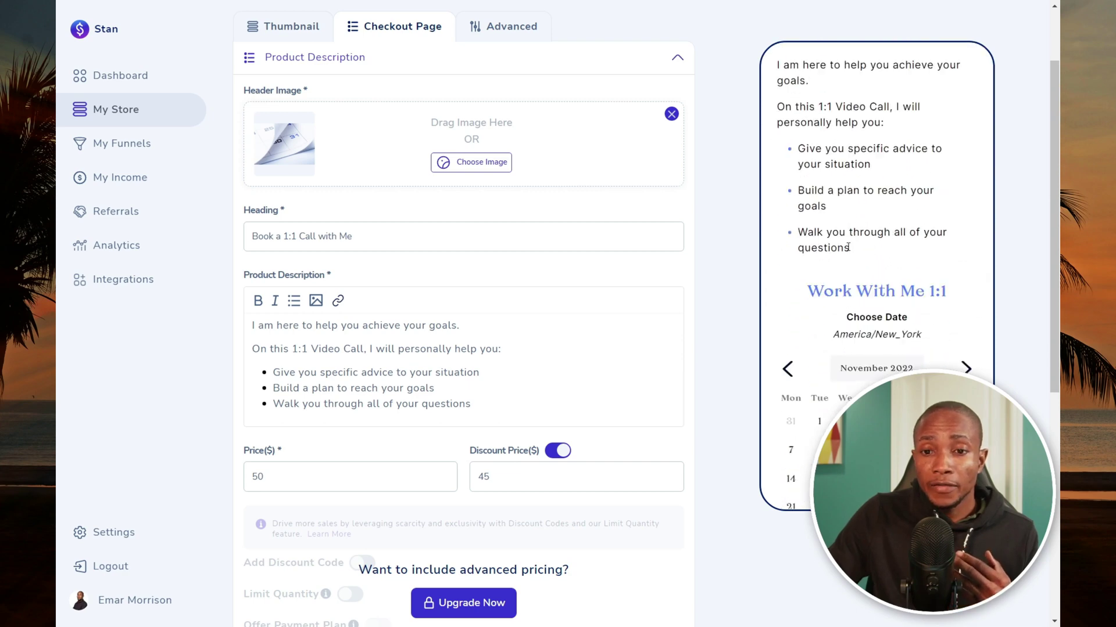
pyautogui.scroll(-6, 849, 251)
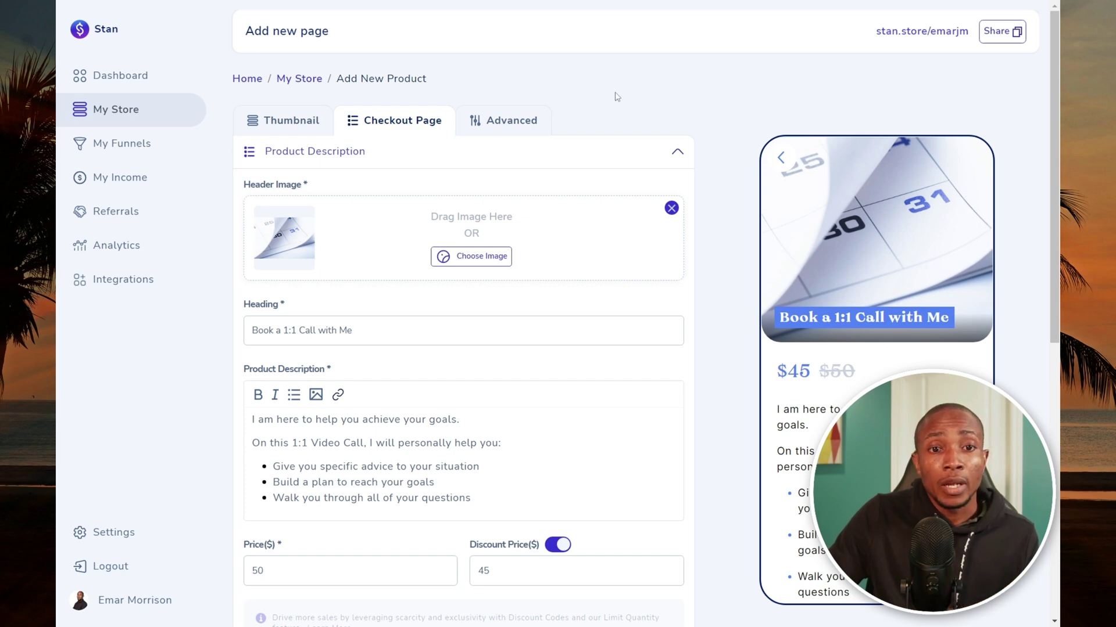
pyautogui.click(513, 127)
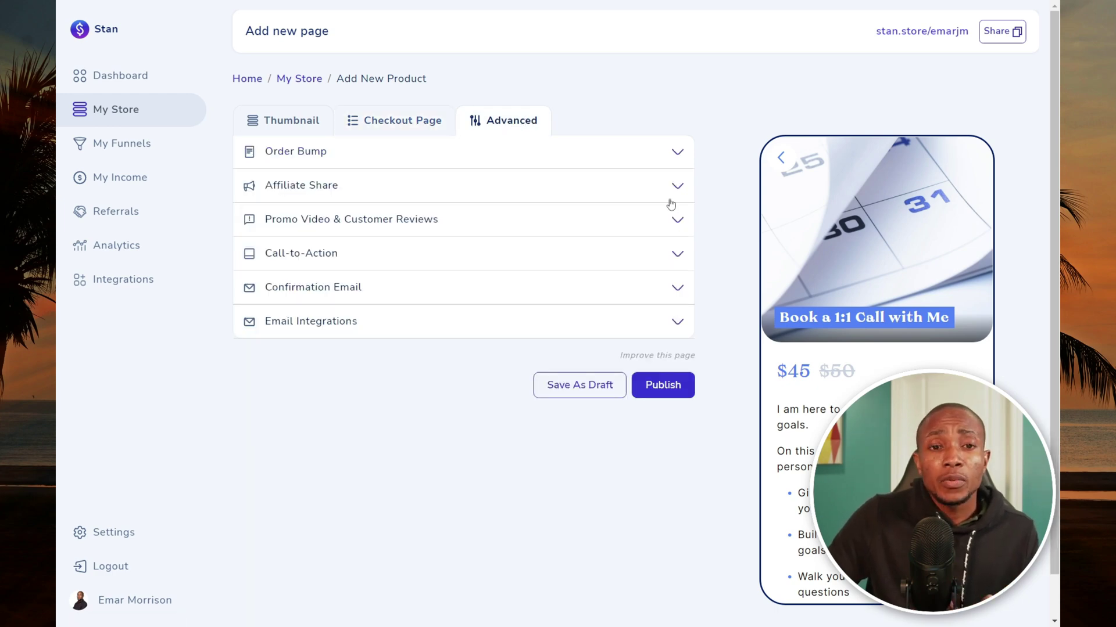
pyautogui.click(678, 287)
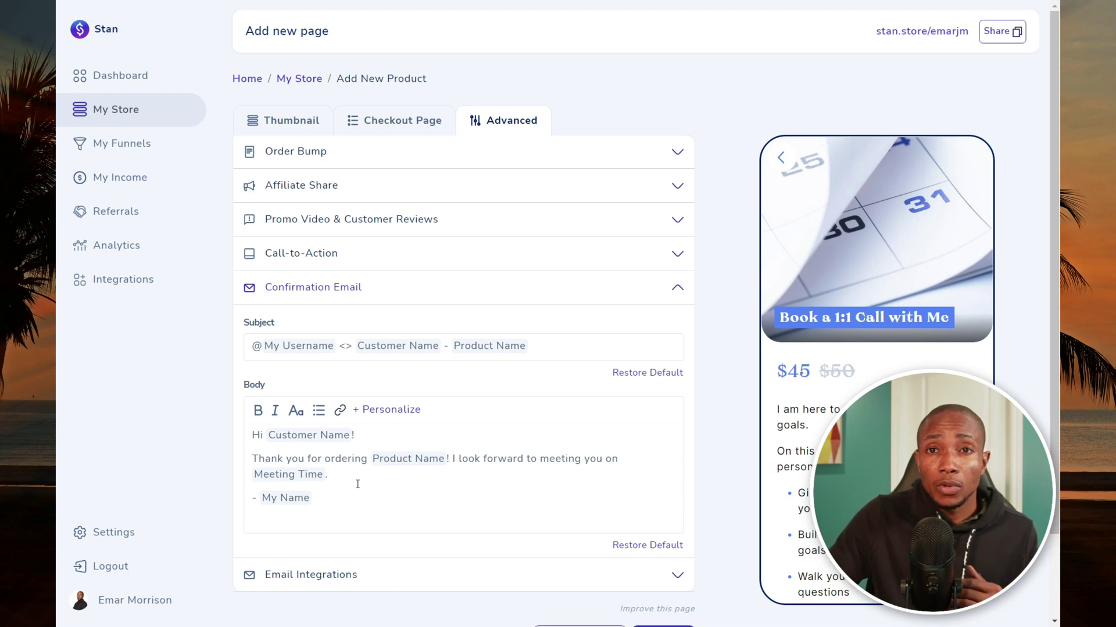
pyautogui.click(544, 281)
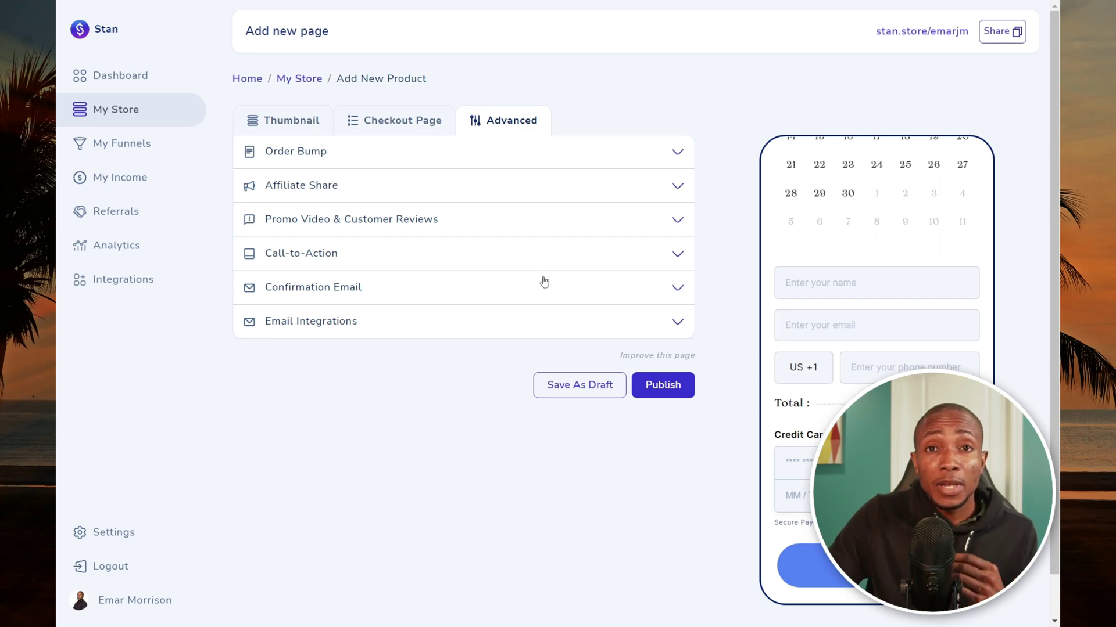
pyautogui.click(653, 385)
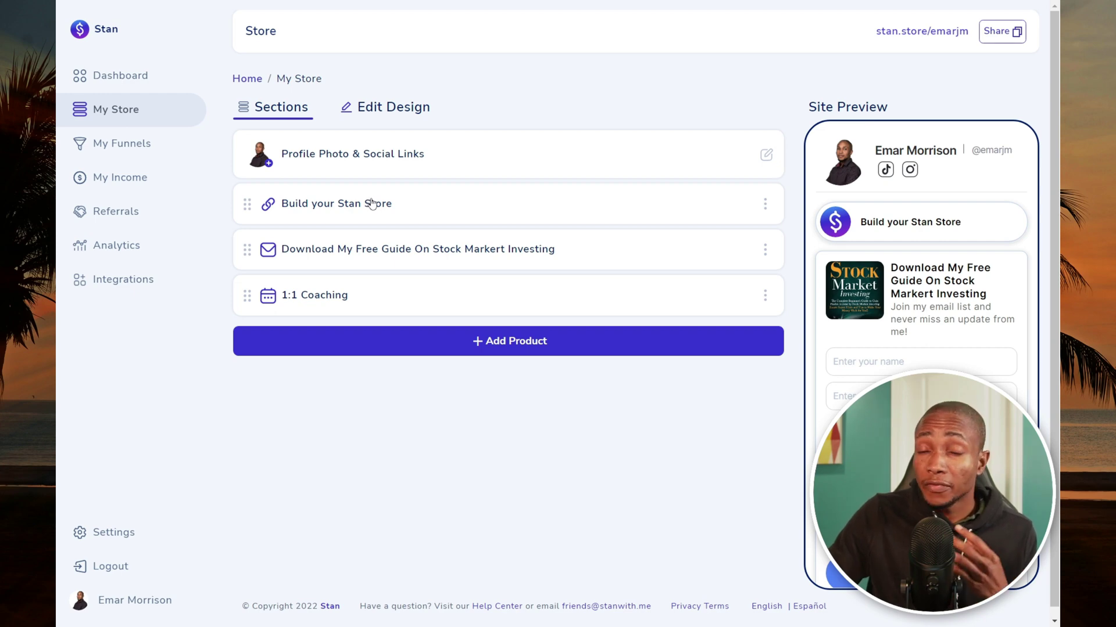
# Review the funnels and income pages and examine the analytics charts from store visits down to referrals
pyautogui.click(132, 149)
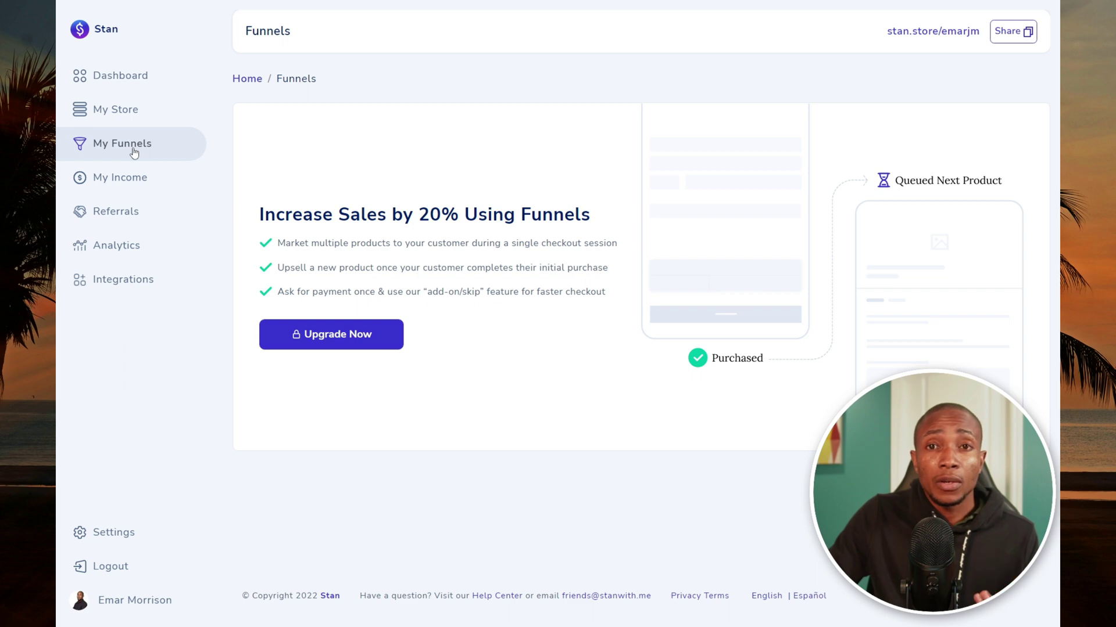
pyautogui.click(130, 179)
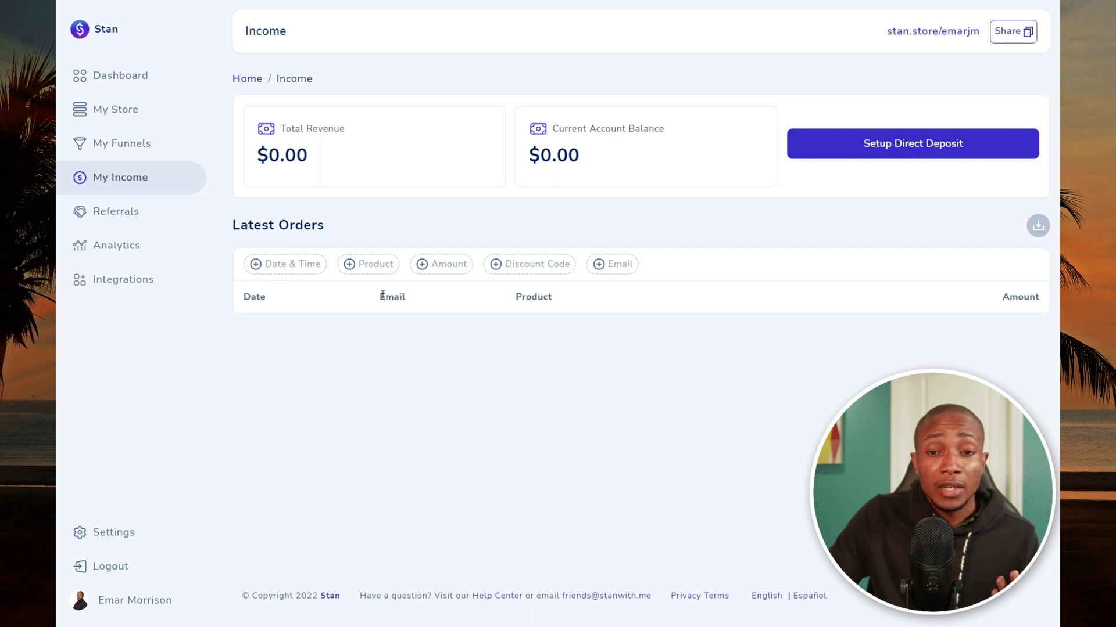
pyautogui.click(131, 251)
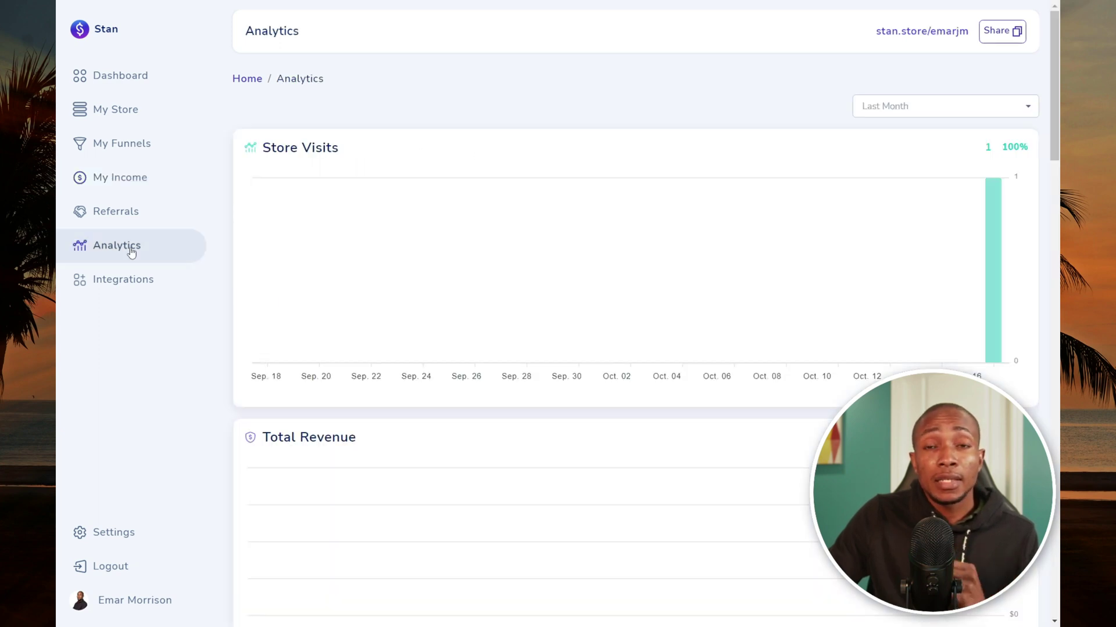
pyautogui.scroll(-3, 377, 244)
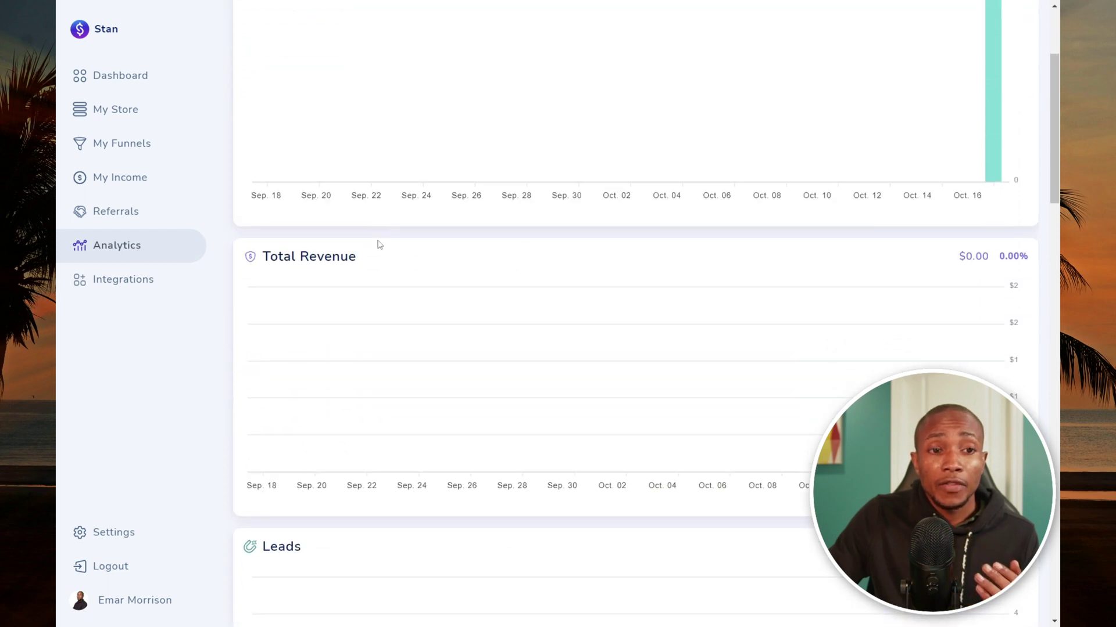
pyautogui.scroll(-2, 378, 244)
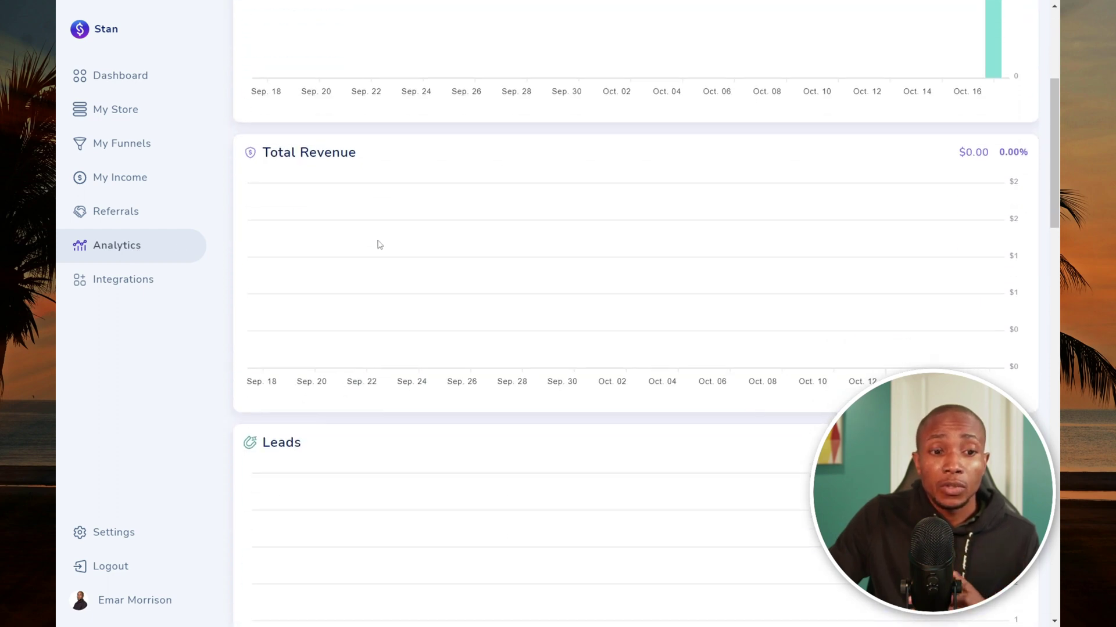
pyautogui.scroll(-3, 377, 244)
pyautogui.scroll(-3, 351, 268)
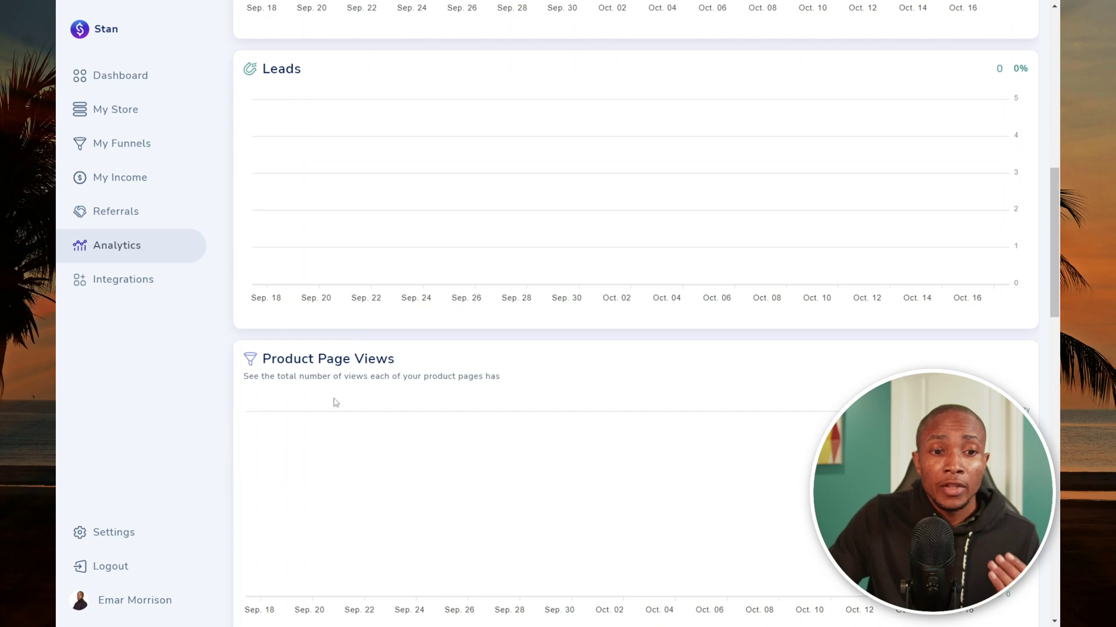
pyautogui.scroll(-10, 336, 402)
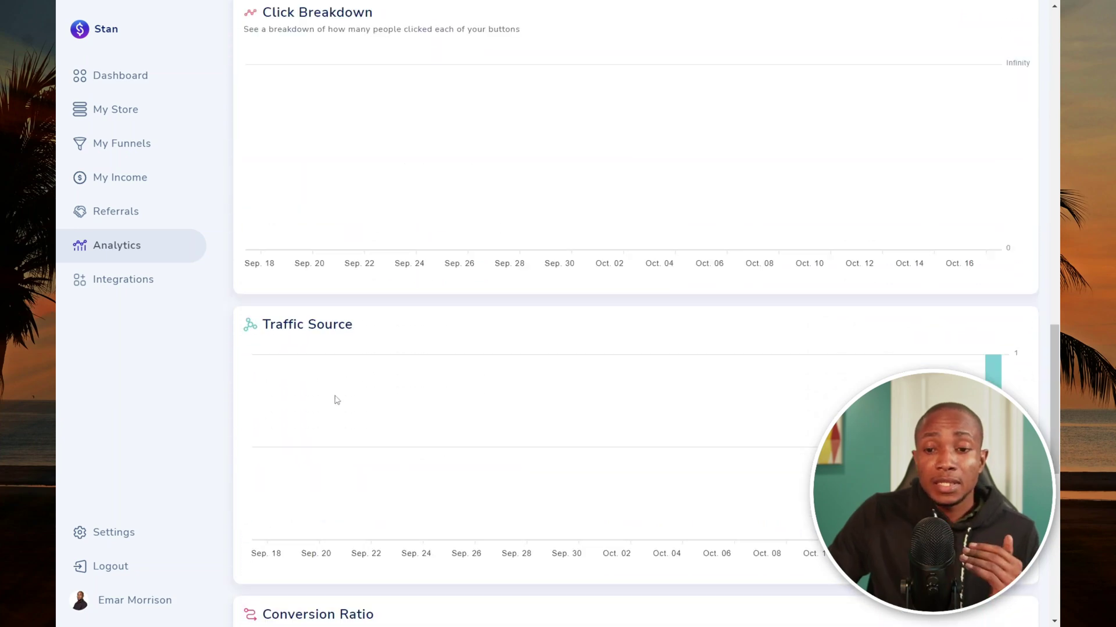
pyautogui.scroll(-3, 335, 400)
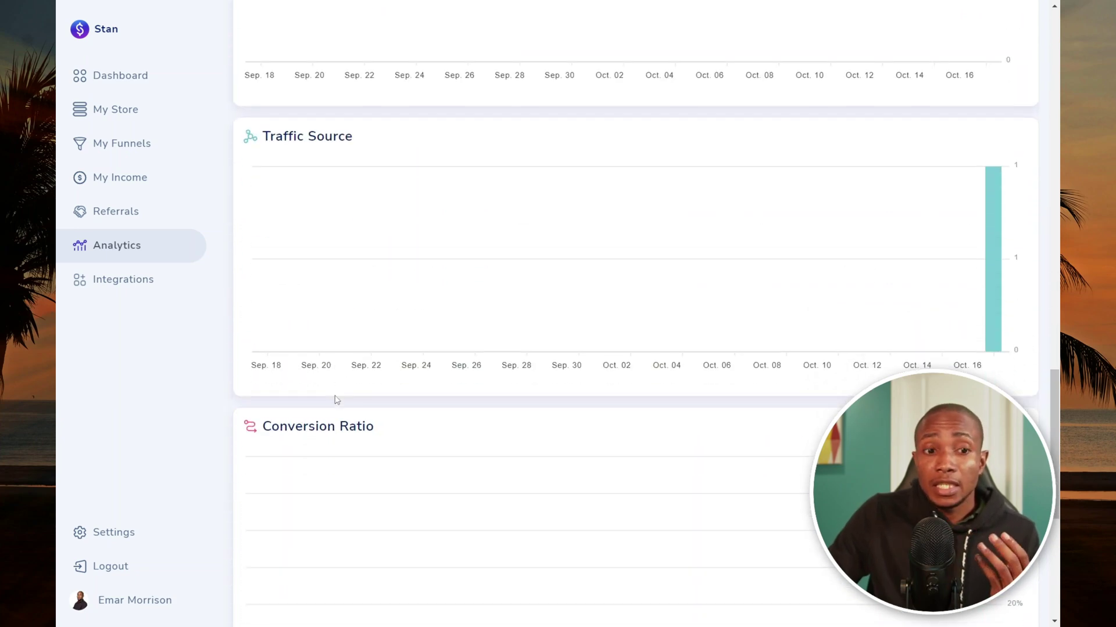
pyautogui.scroll(-3, 335, 399)
pyautogui.scroll(-2, 336, 400)
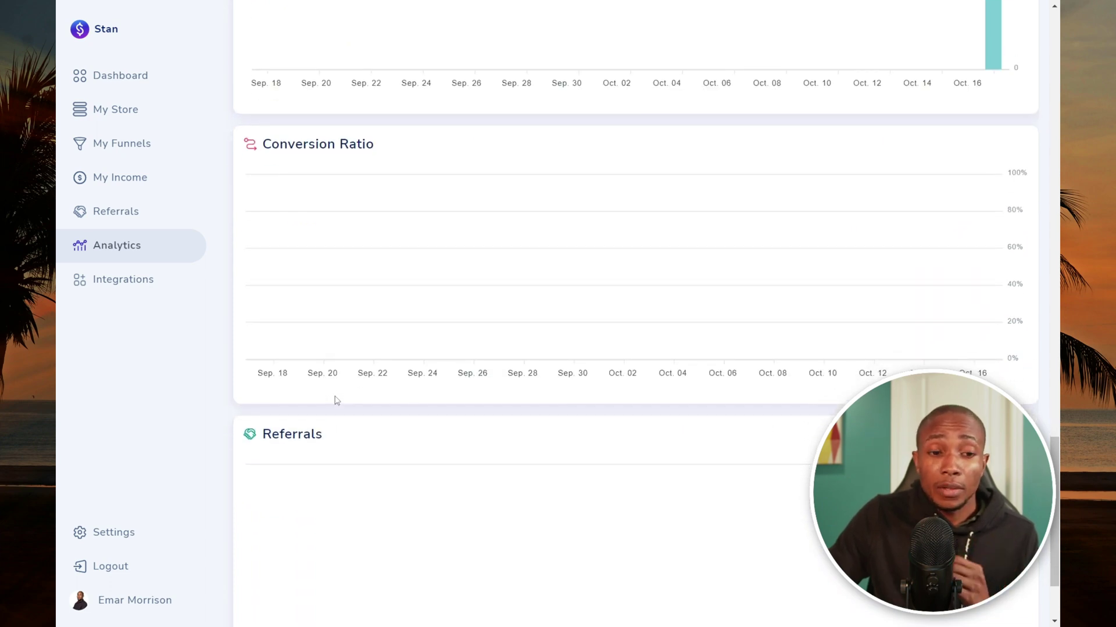
pyautogui.scroll(-2, 335, 399)
# Review the available third-party integrations and the account's profile settings
pyautogui.click(136, 279)
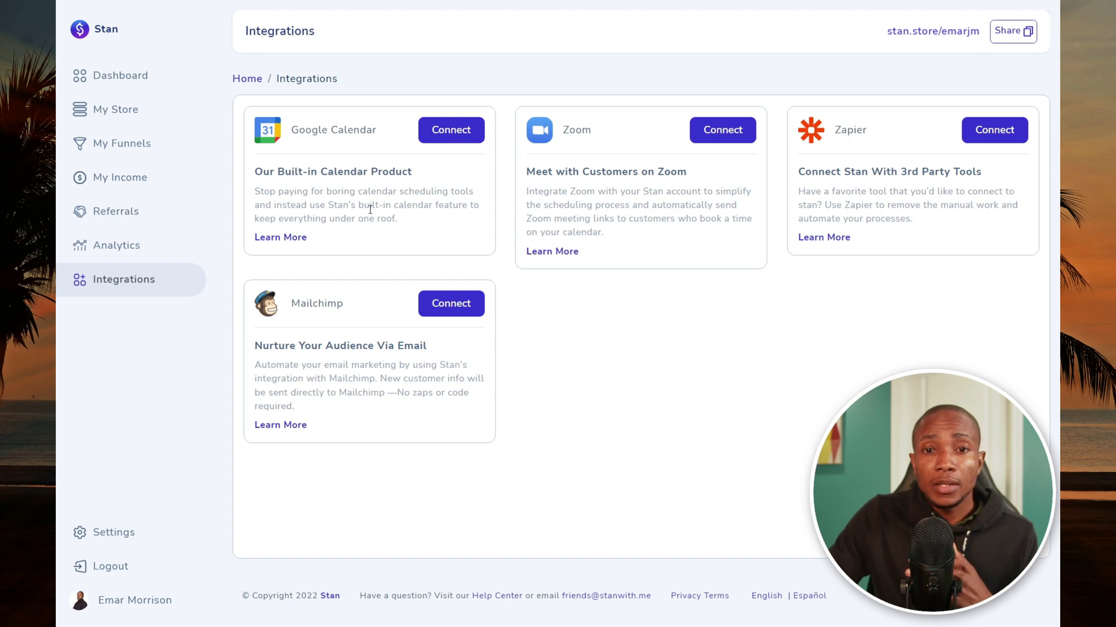
pyautogui.click(129, 525)
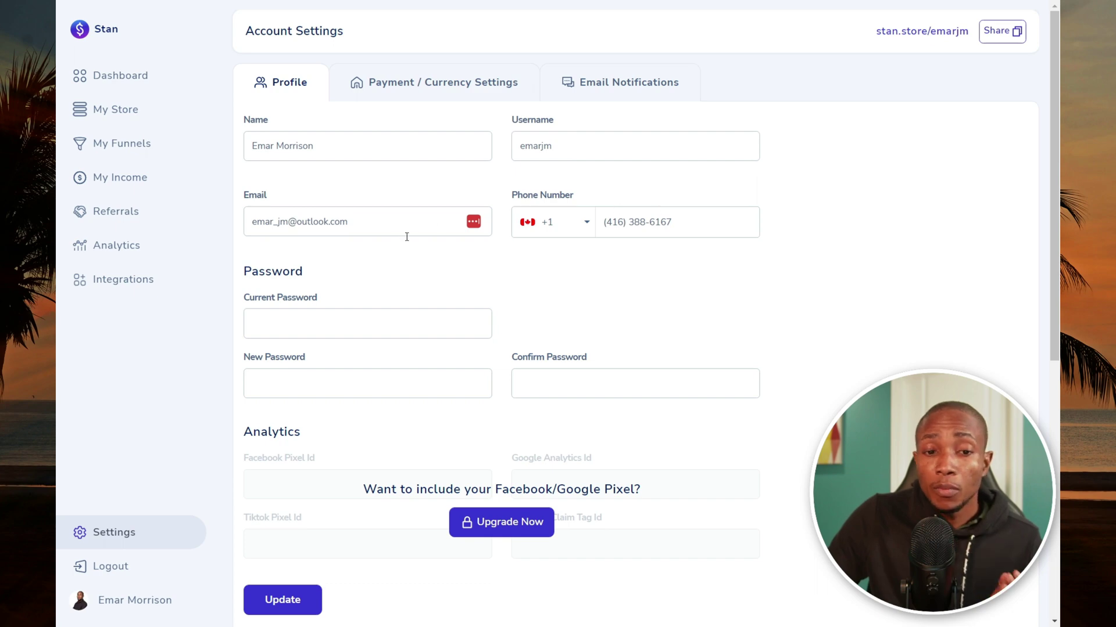
pyautogui.scroll(-1, 485, 391)
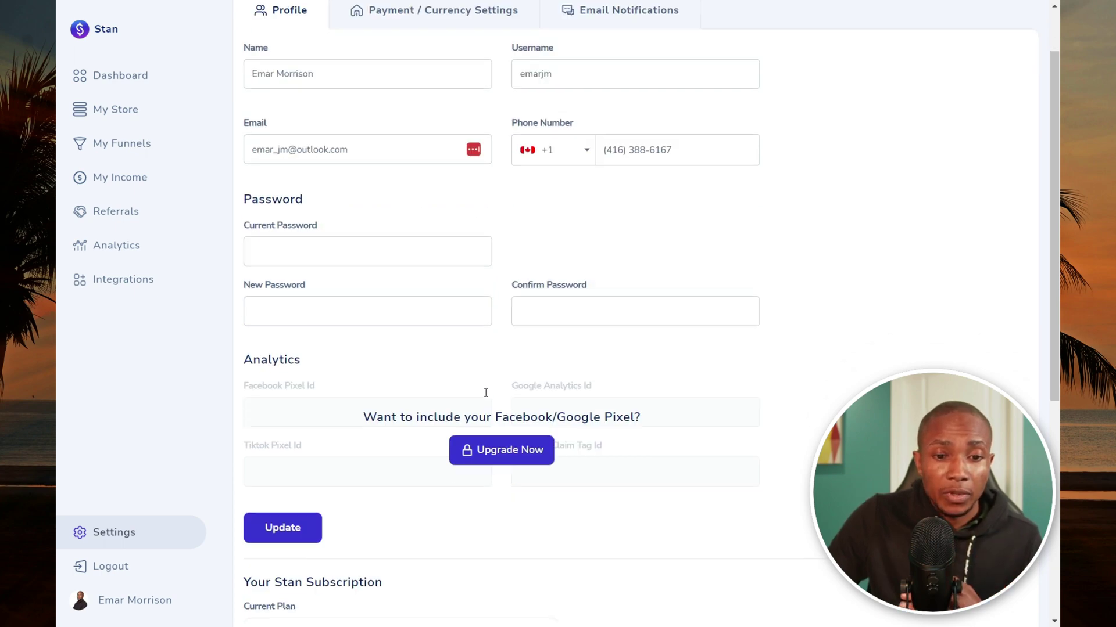
pyautogui.scroll(1, 486, 393)
# Examine the Stripe direct deposit setup in the payment settings, close it without submitting, and view the email notification preferences
pyautogui.click(427, 92)
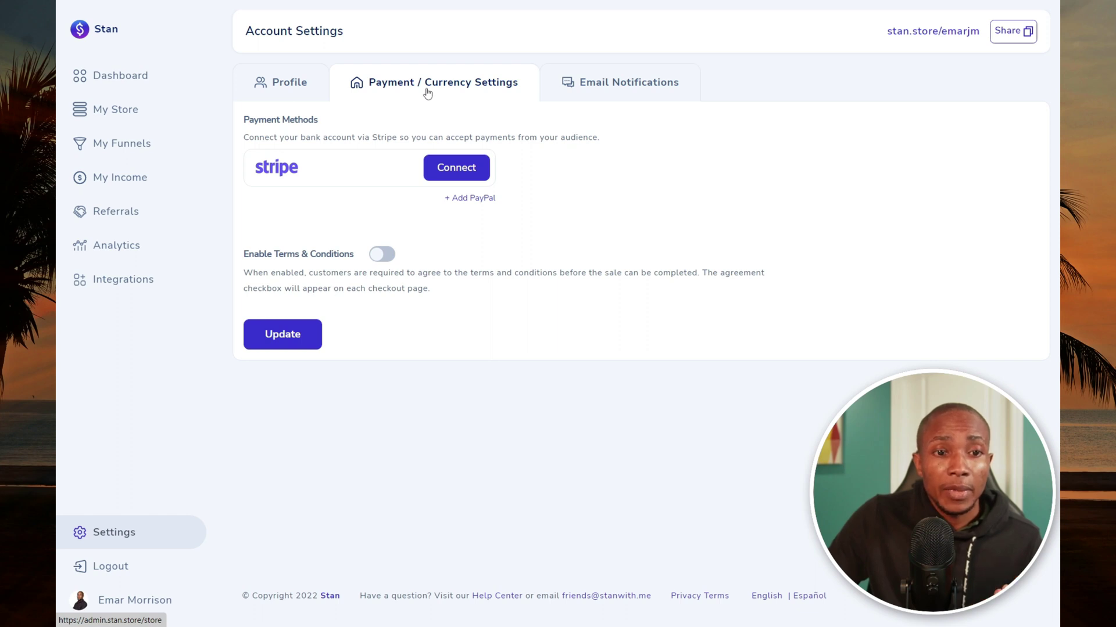
pyautogui.click(465, 200)
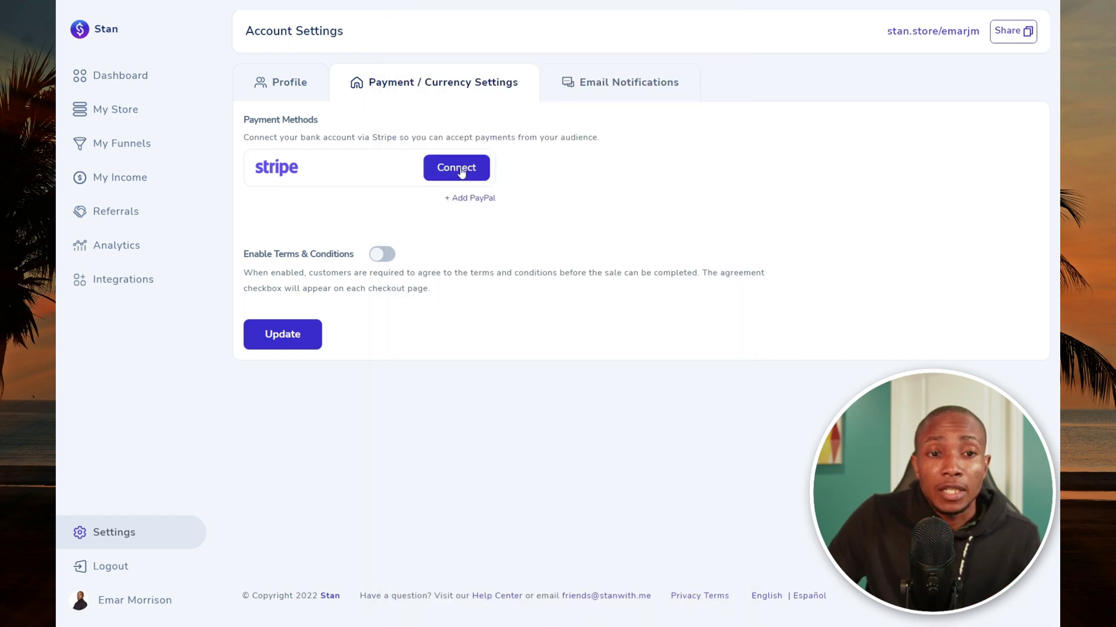
pyautogui.click(459, 169)
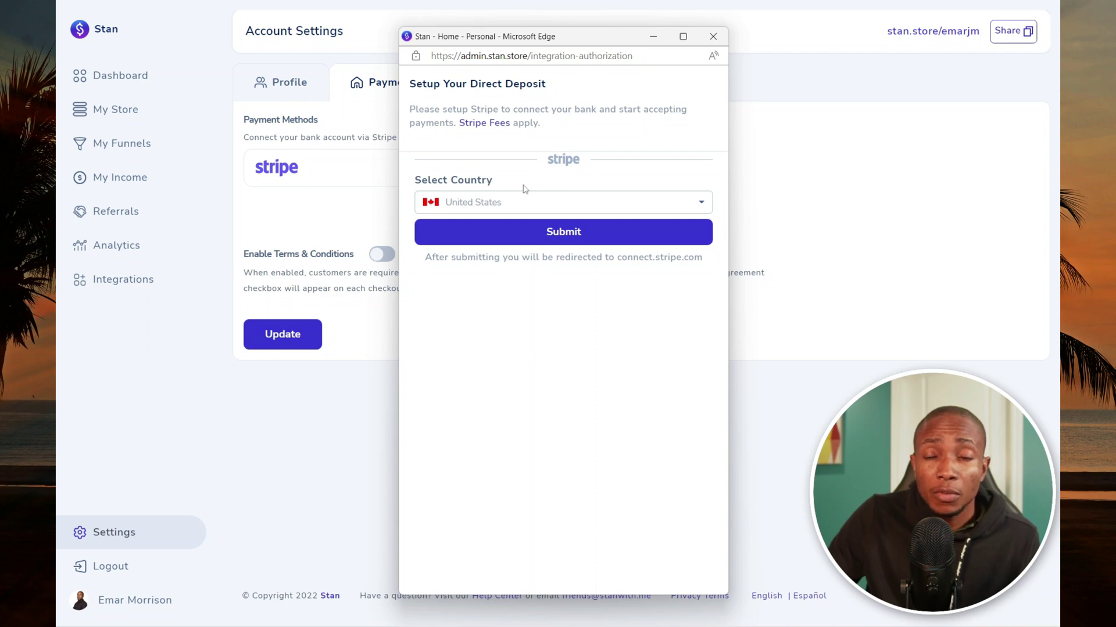
pyautogui.click(713, 36)
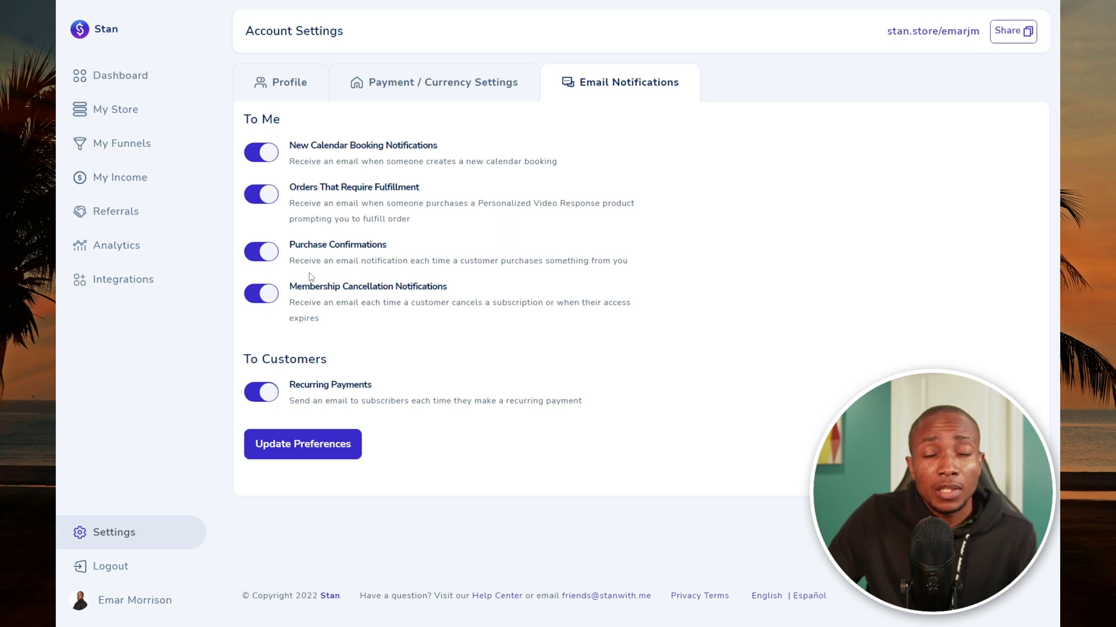
# Return to the store and start a new product of the Recurring Membership type
pyautogui.click(121, 82)
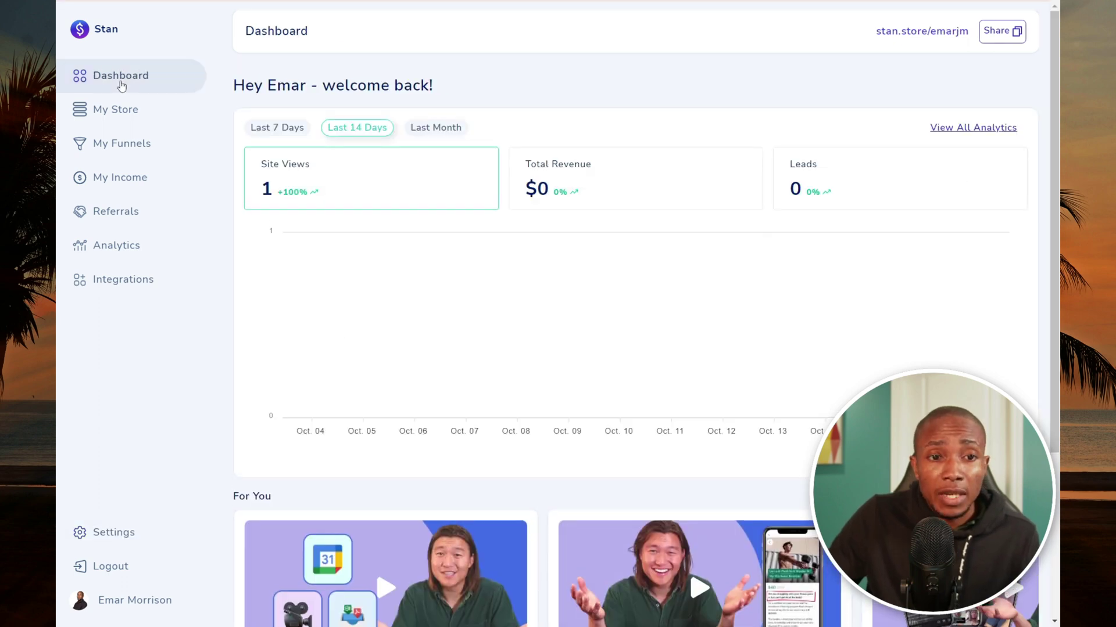
pyautogui.click(114, 116)
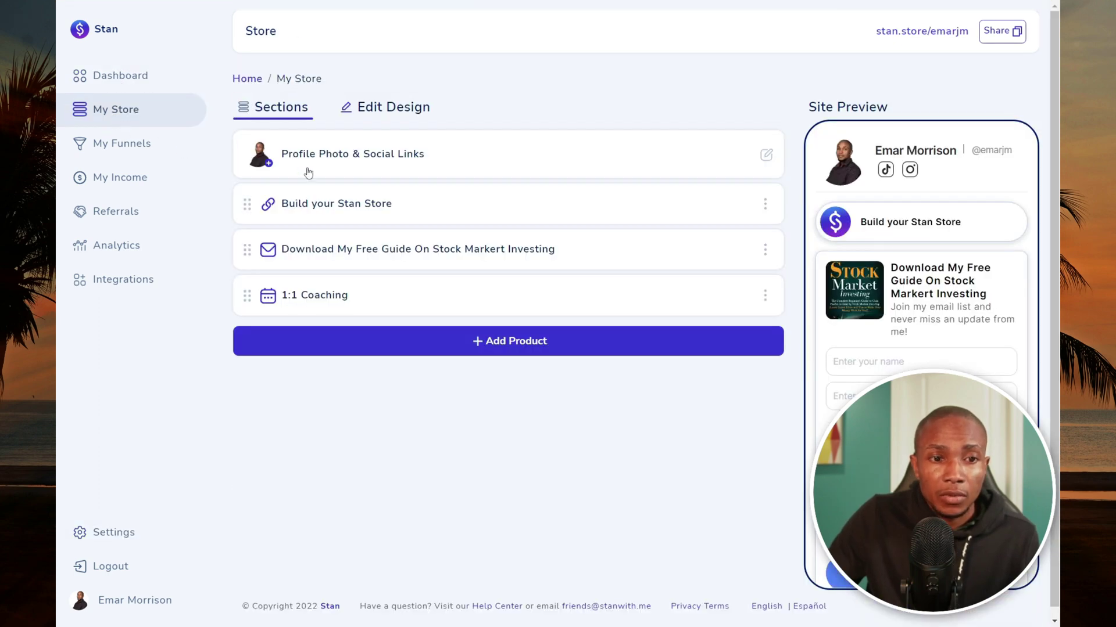
pyautogui.click(476, 342)
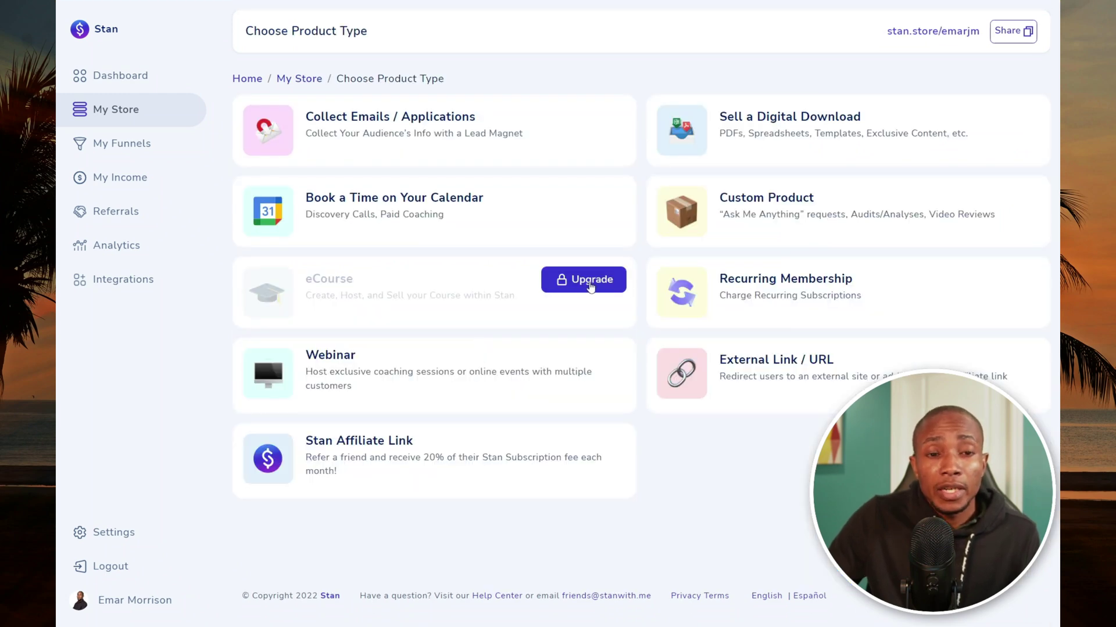
pyautogui.click(741, 298)
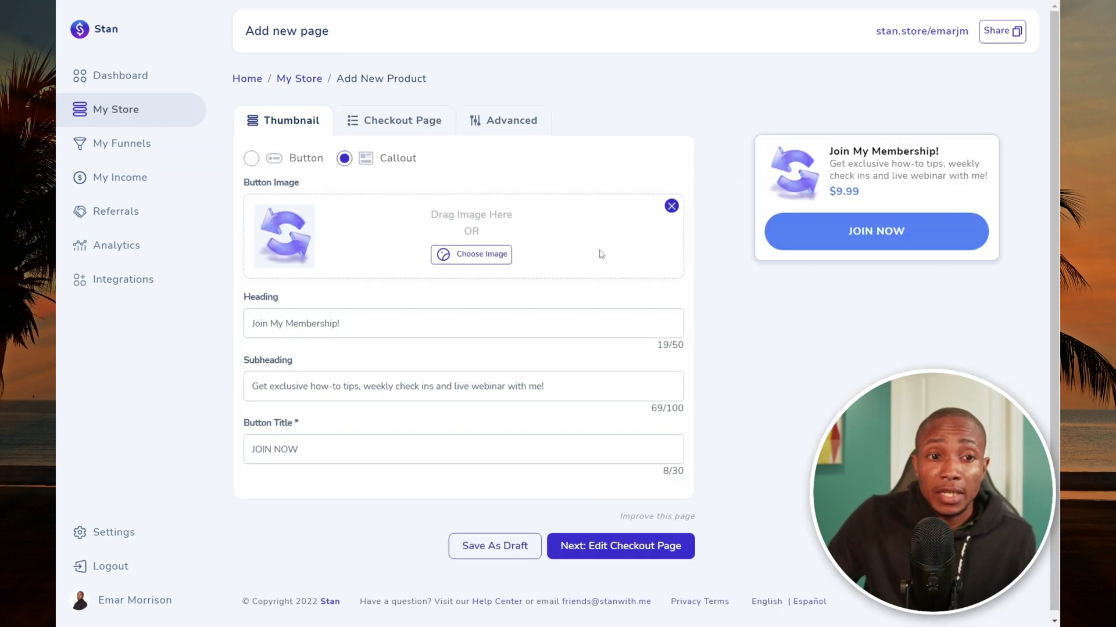